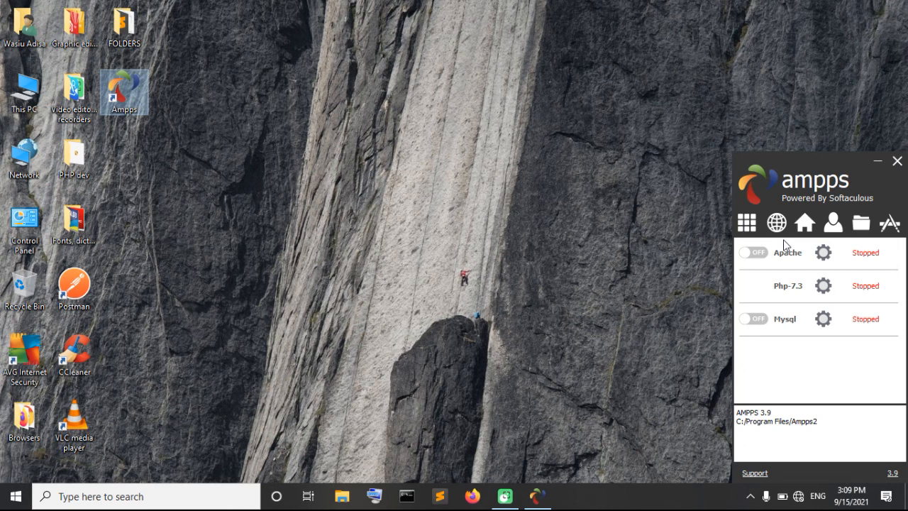
# Step: Start the Apache and MySQL services and allow Apache HTTP Server and mysqld through Windows Defender Firewall on public networks
pyautogui.click(784, 244)
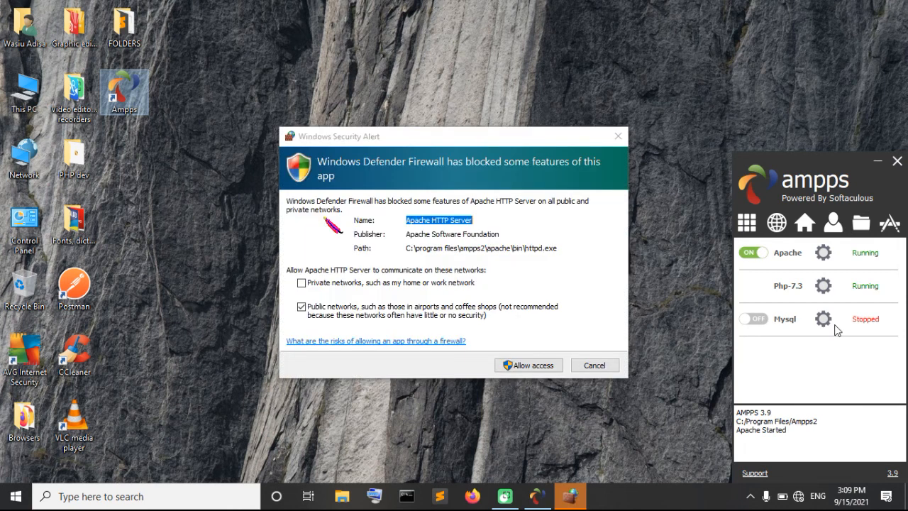
pyautogui.click(529, 365)
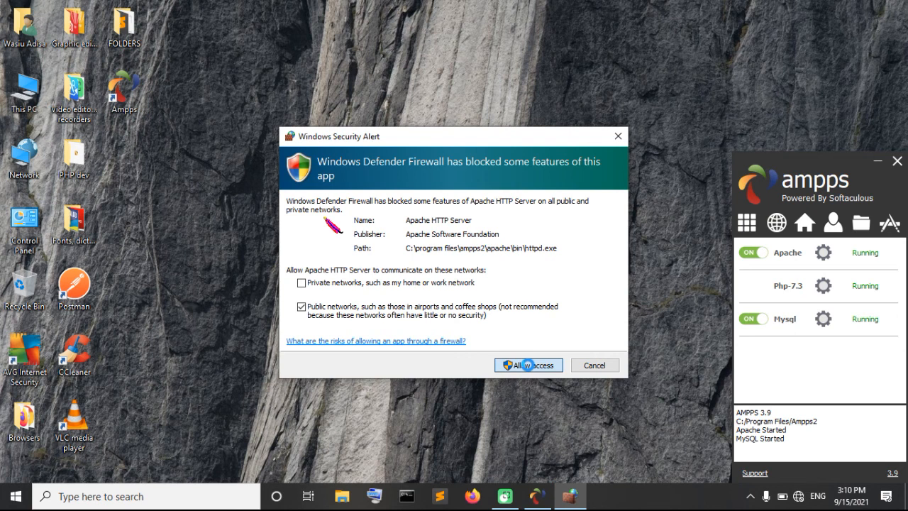
pyautogui.click(528, 365)
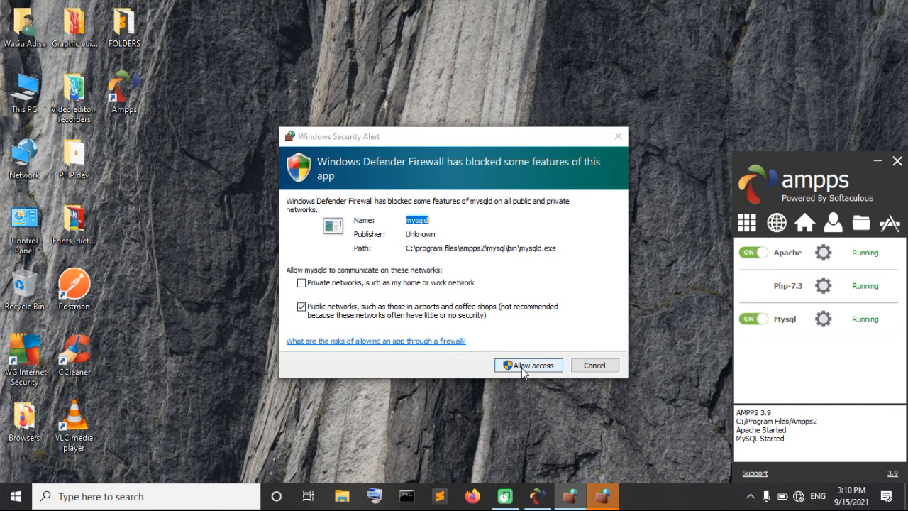
pyautogui.click(527, 367)
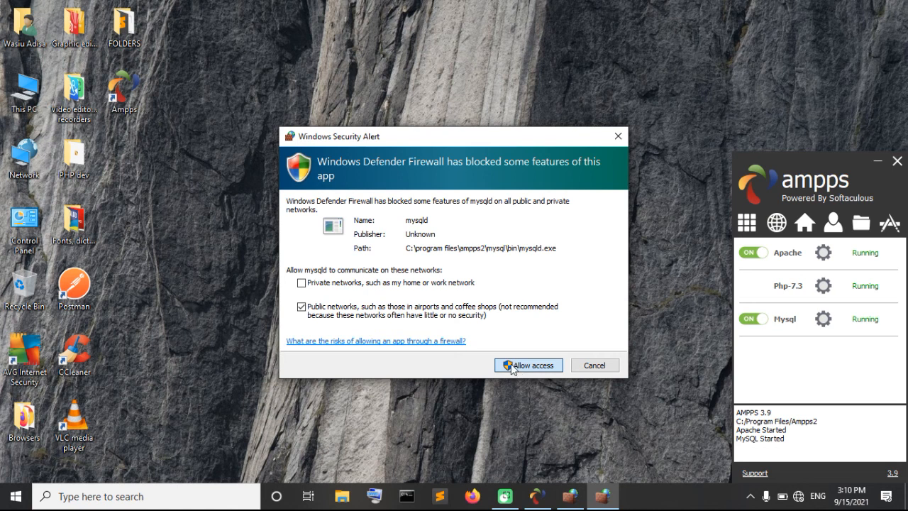
pyautogui.click(529, 365)
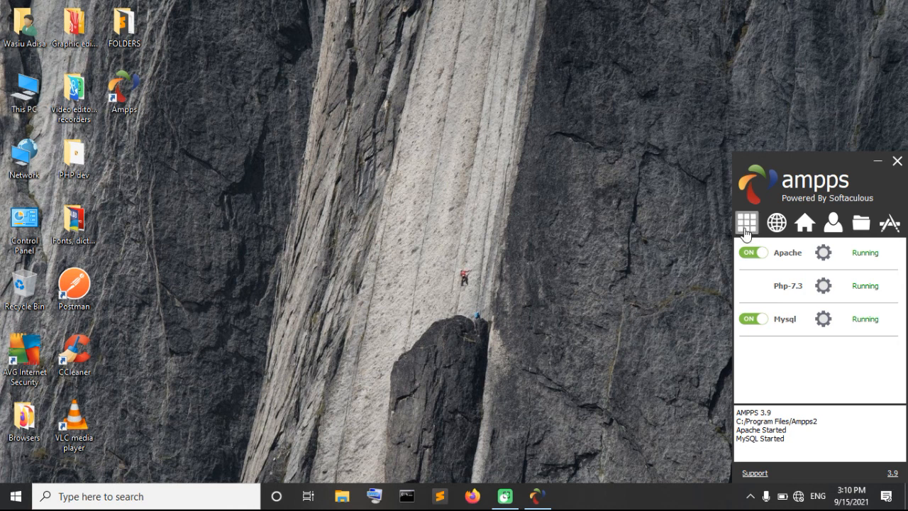
# Step: Change the PHP version to 5.6
pyautogui.click(823, 287)
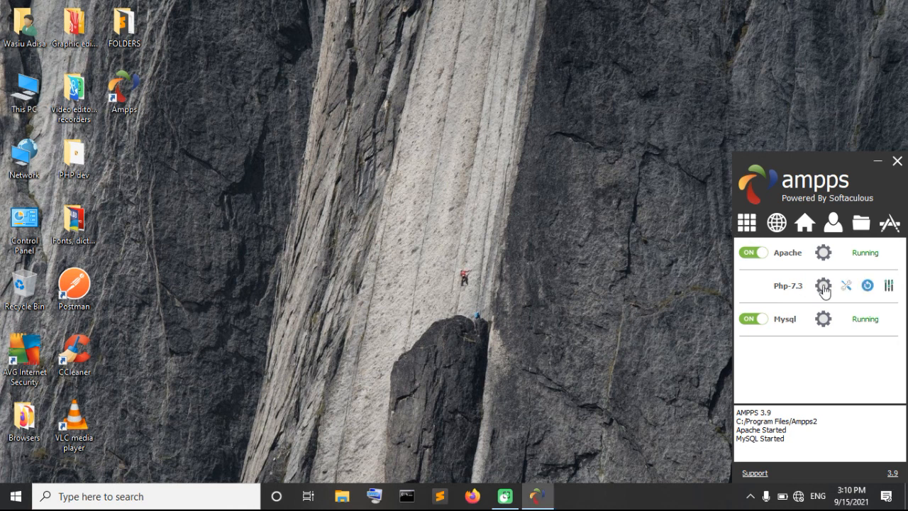
pyautogui.click(747, 225)
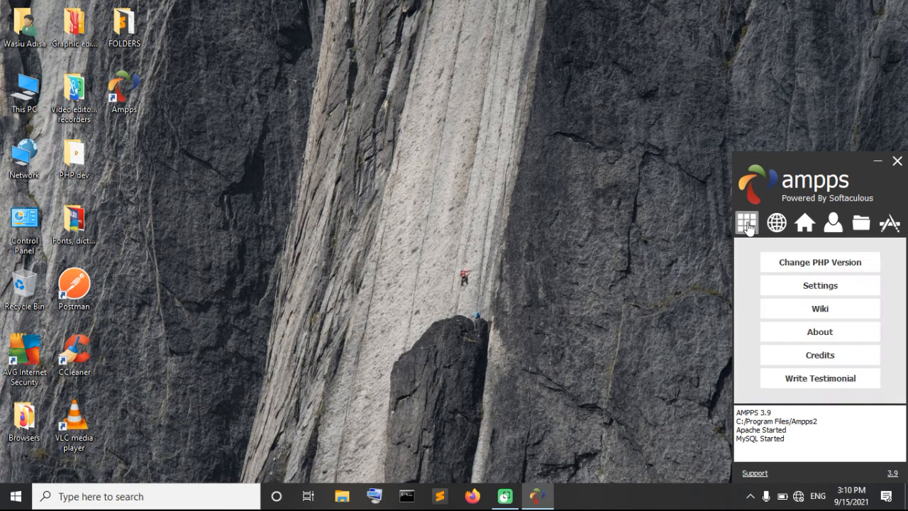
pyautogui.click(813, 267)
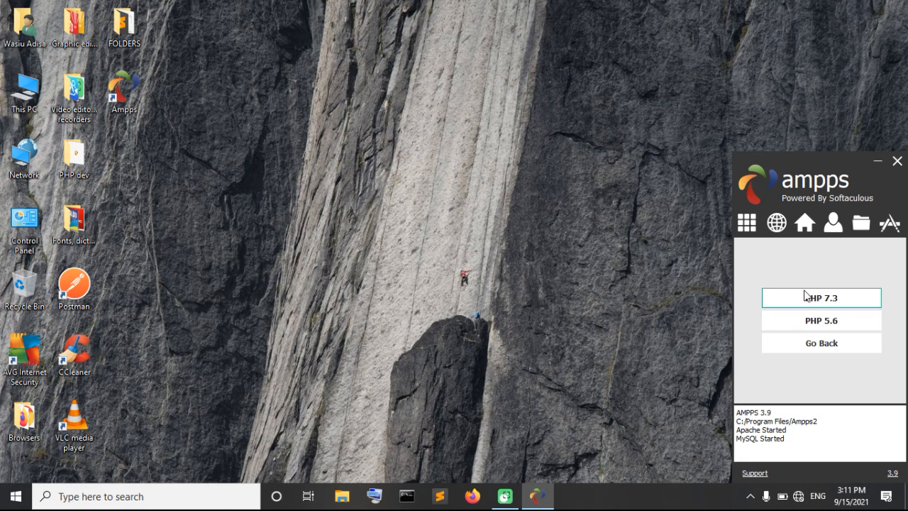
pyautogui.click(818, 321)
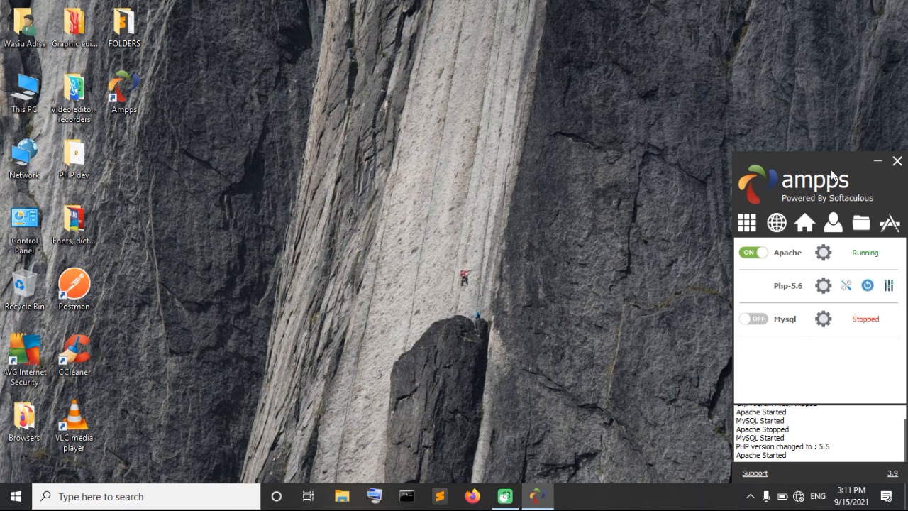
# Step: Restart the stopped MySQL service
pyautogui.click(823, 320)
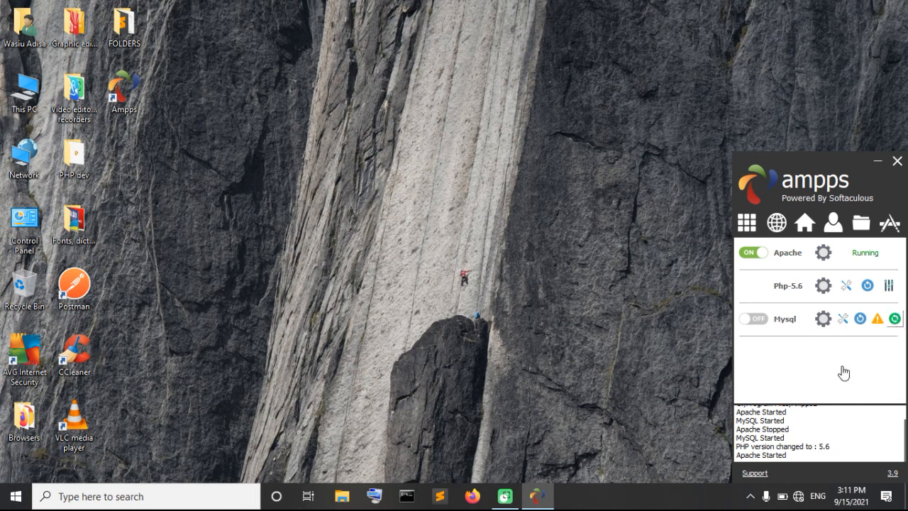
pyautogui.click(747, 321)
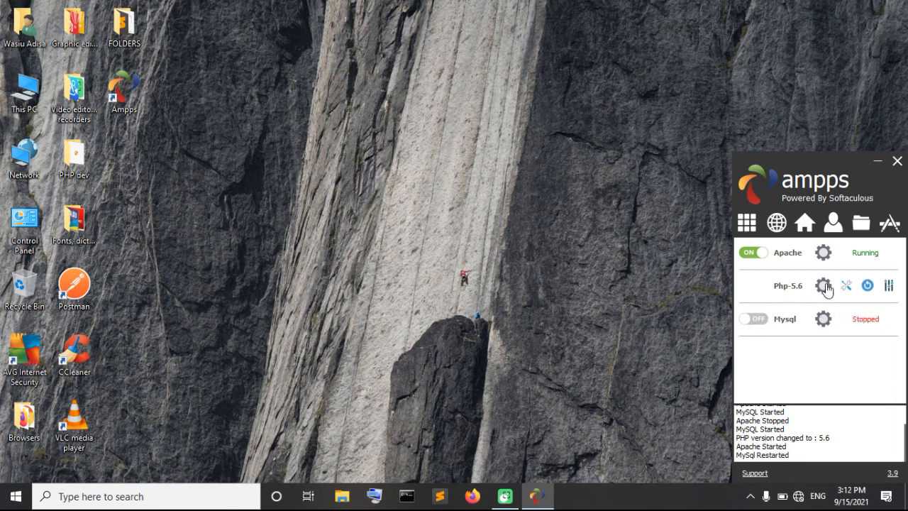
pyautogui.click(755, 319)
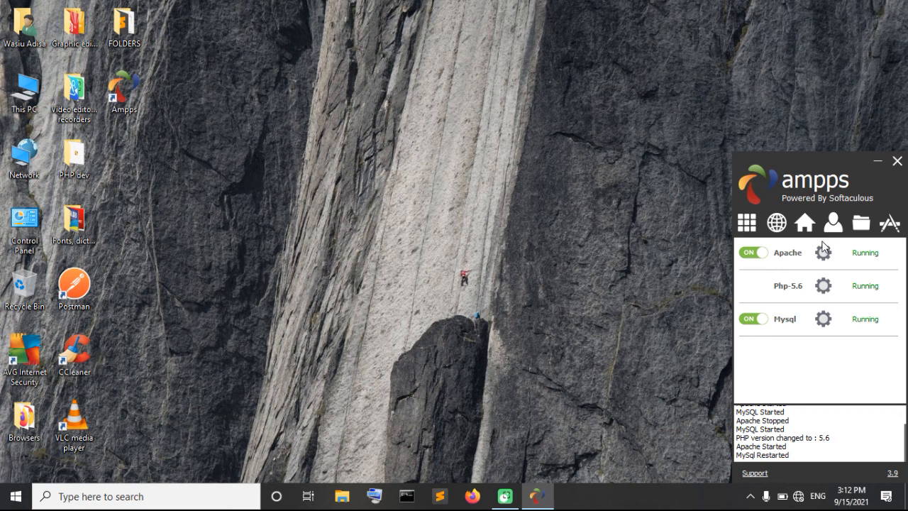
# Step: Change the PHP version to 7.3
pyautogui.click(745, 224)
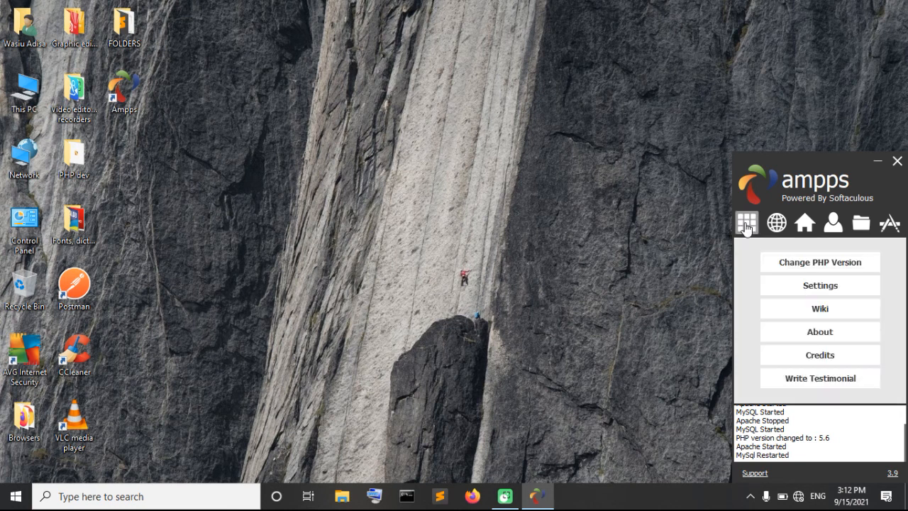
pyautogui.click(794, 264)
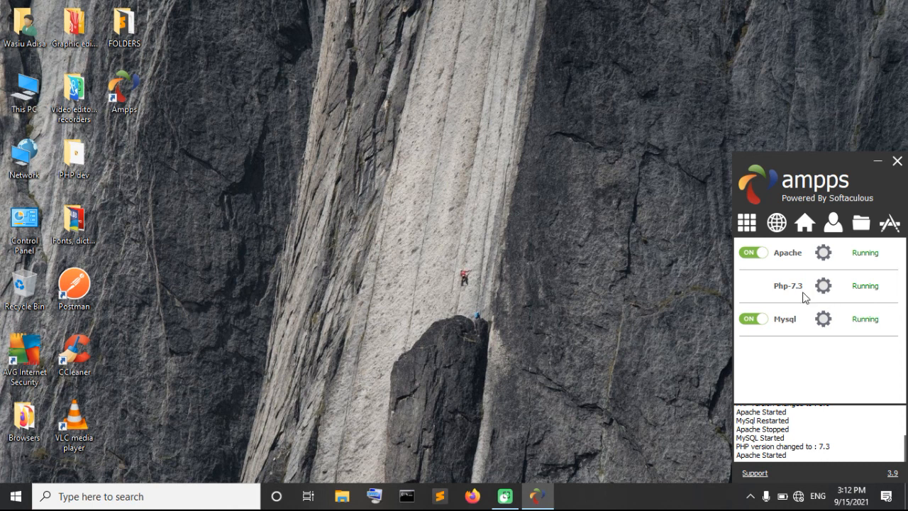
pyautogui.moveTo(804, 297)
# Step: Switch to Firefox and load localhost/
pyautogui.click(472, 497)
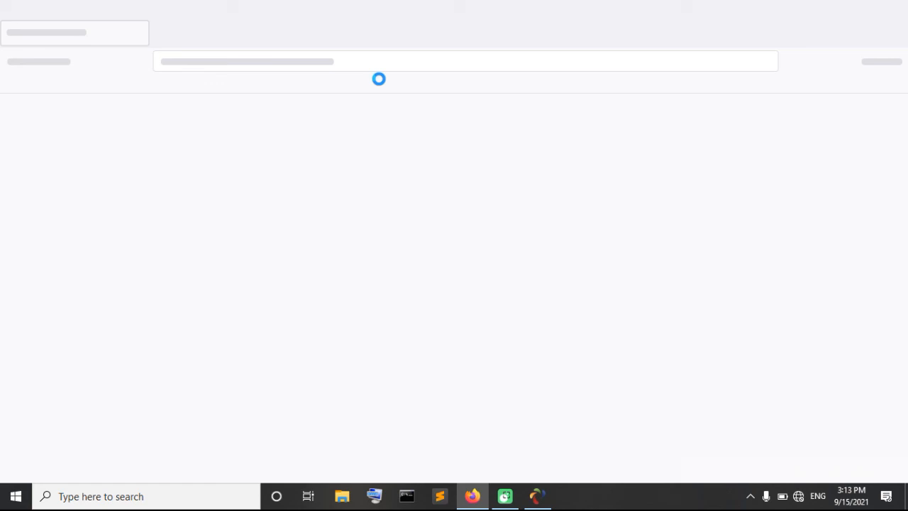
pyautogui.write('lo')
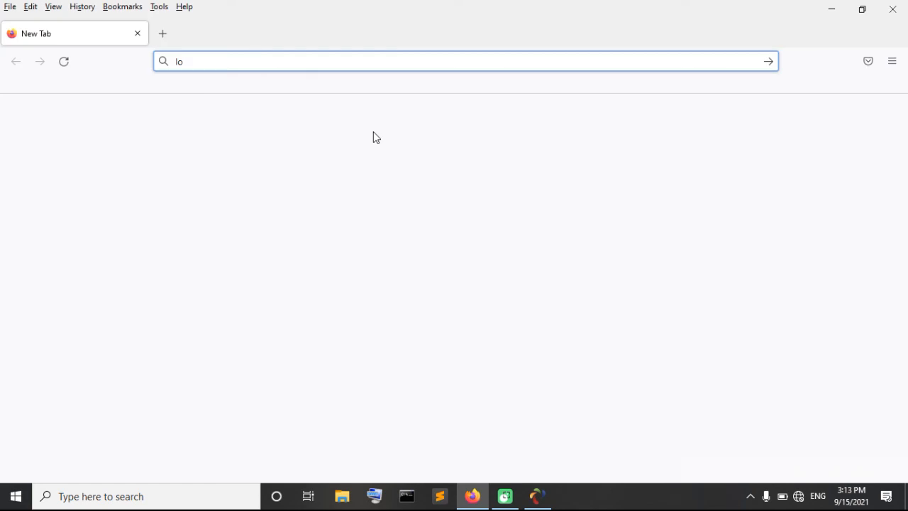
pyautogui.write('calhost/')
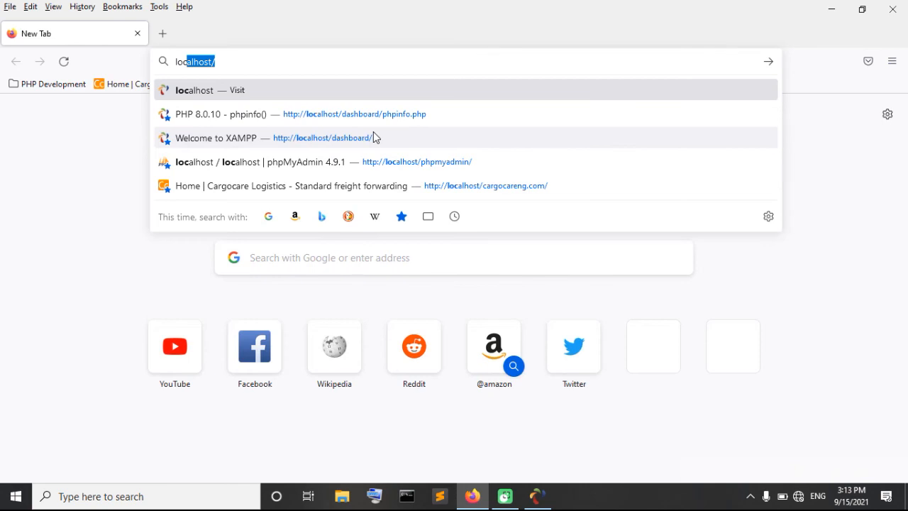
pyautogui.press('Return')
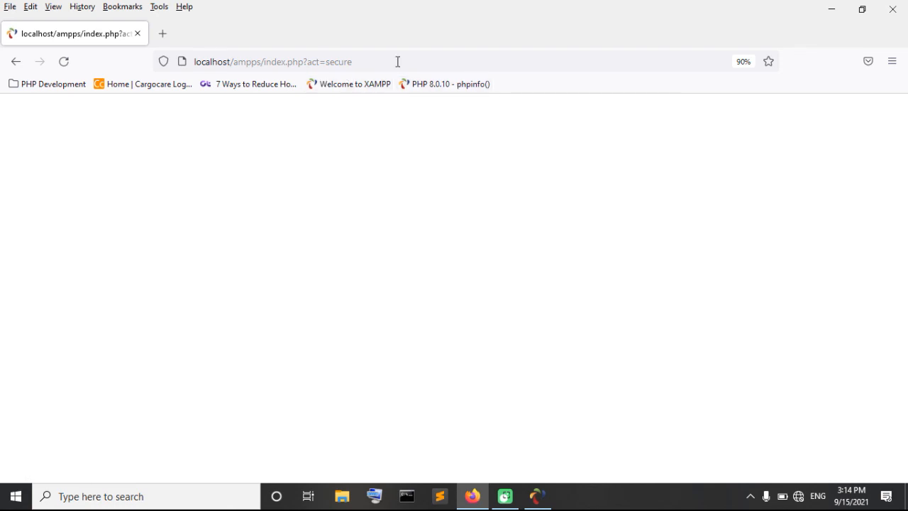
# Step: Try the bookmarked Welcome to XAMPP page and PHP 8.0.10 phpinfo() page against the running server
pyautogui.click(359, 86)
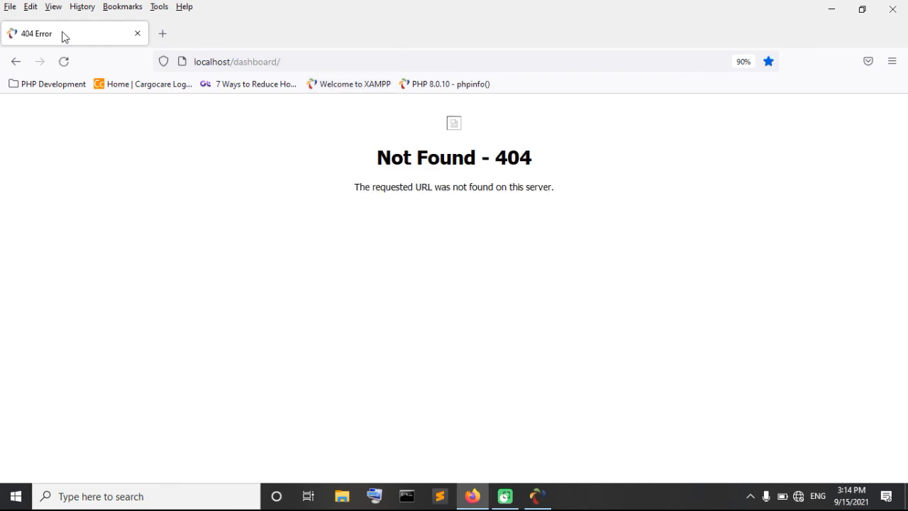
pyautogui.click(15, 62)
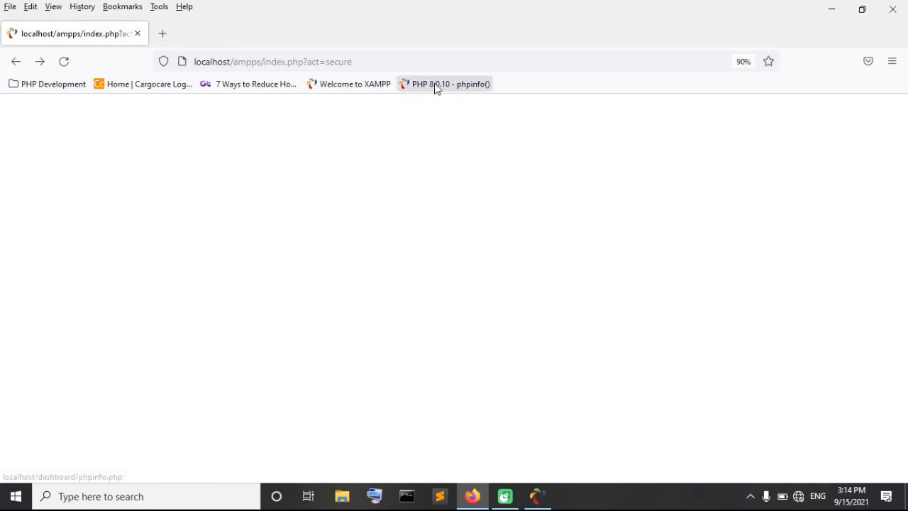
pyautogui.click(435, 84)
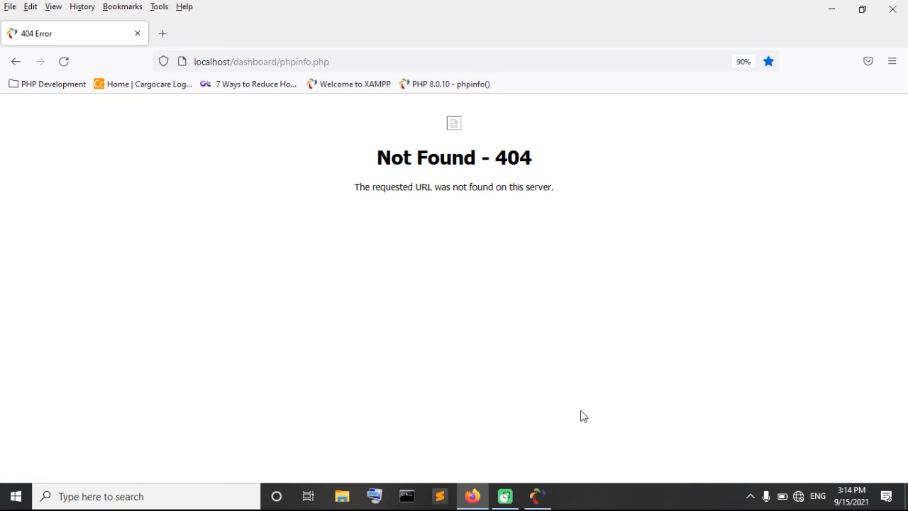
# Step: Bring up the AMPPS control window and load the AMPPS root folder bookmark from PHP Development in Firefox
pyautogui.click(538, 496)
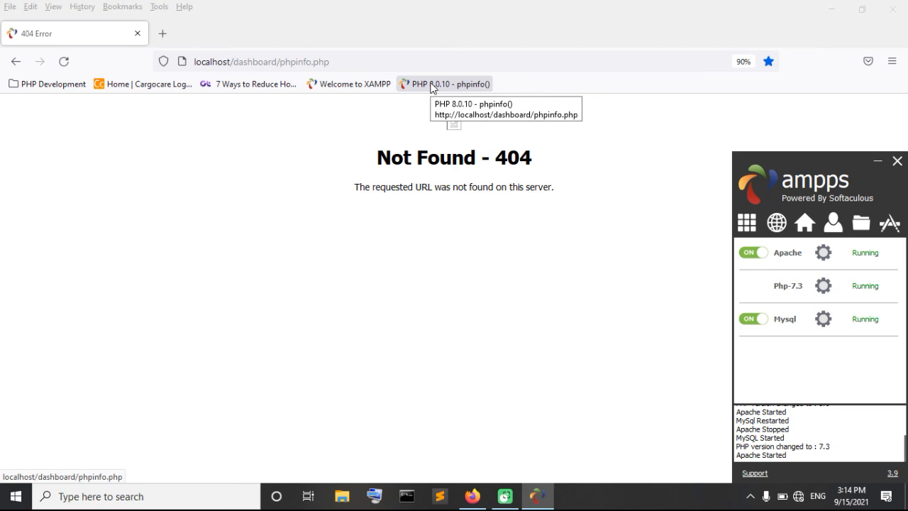
pyautogui.click(48, 84)
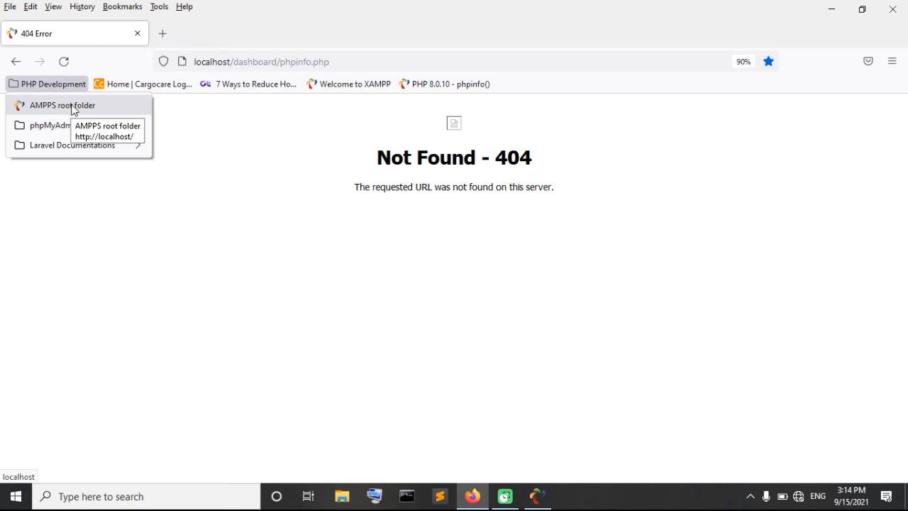
pyautogui.click(72, 108)
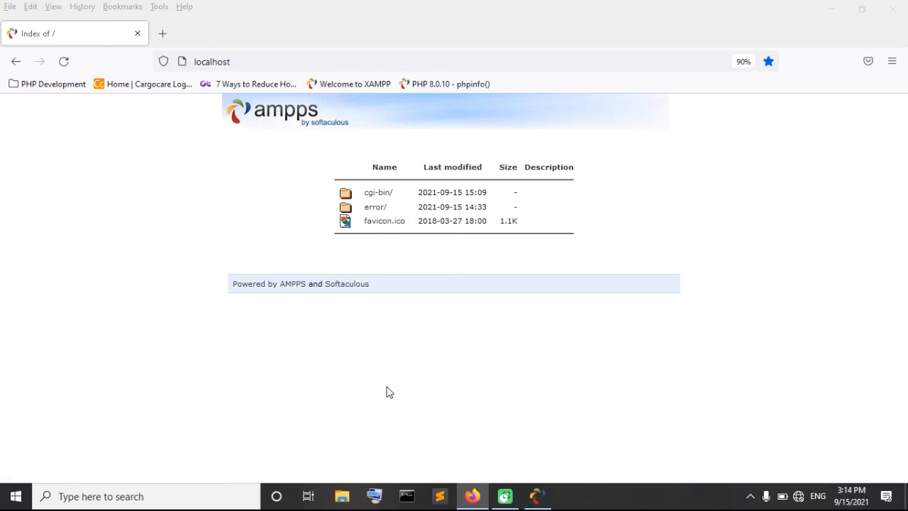
# Step: Open a File Explorer window and browse to the Program Files folder on Local Disk (C:)
pyautogui.press('super+e')
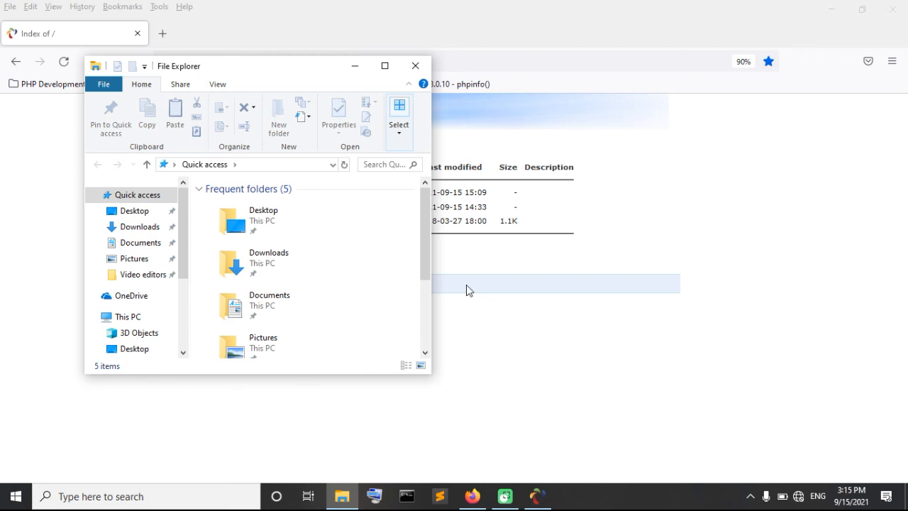
pyautogui.click(425, 300)
pyautogui.scroll(-1, 257, 247)
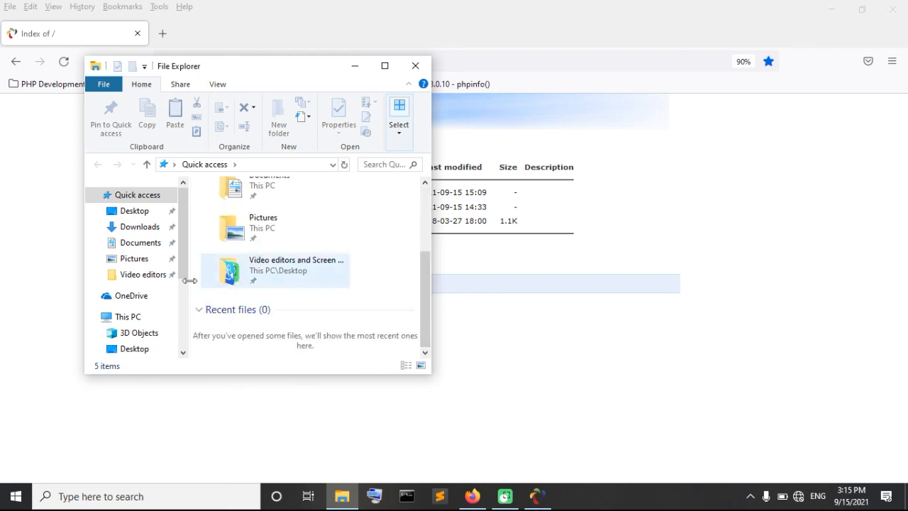
pyautogui.scroll(-3, 179, 305)
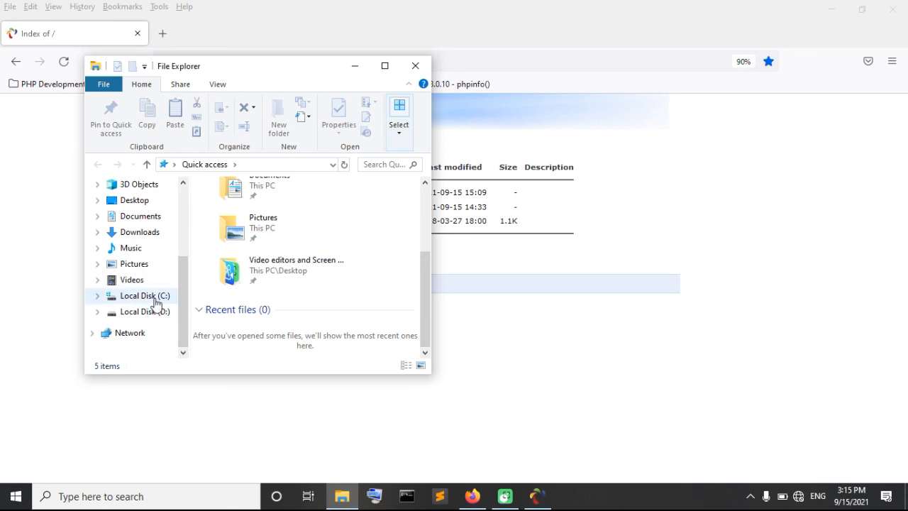
pyautogui.click(146, 296)
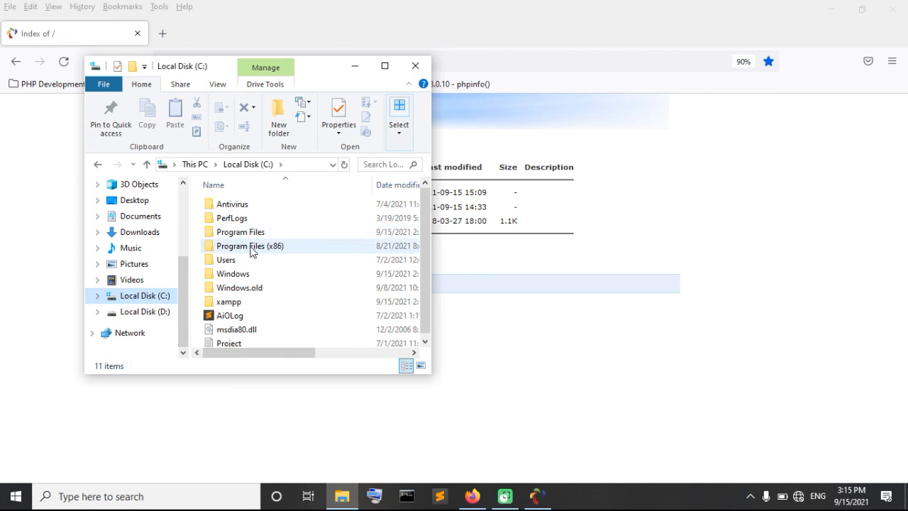
pyautogui.click(241, 236)
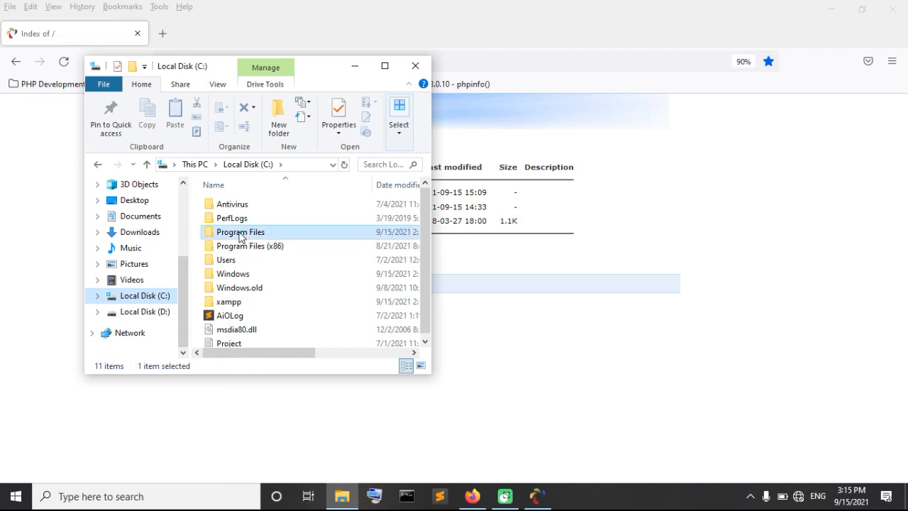
pyautogui.doubleClick(240, 236)
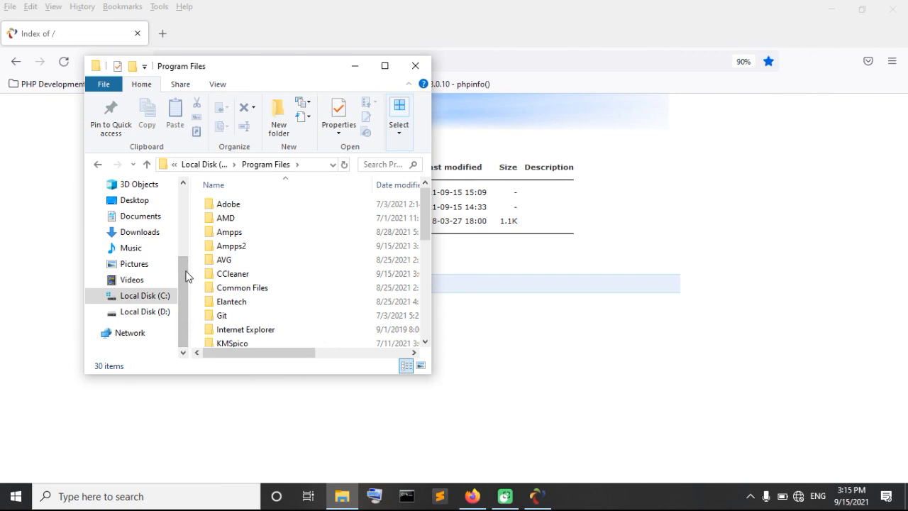
# Step: Open the www folder inside Ampps2 and place its window beside the localhost file listing
pyautogui.click(237, 247)
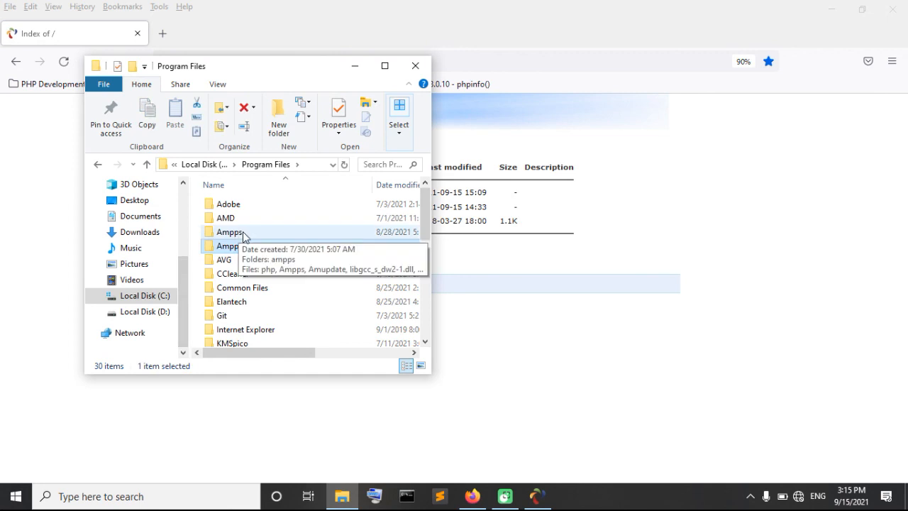
pyautogui.doubleClick(235, 249)
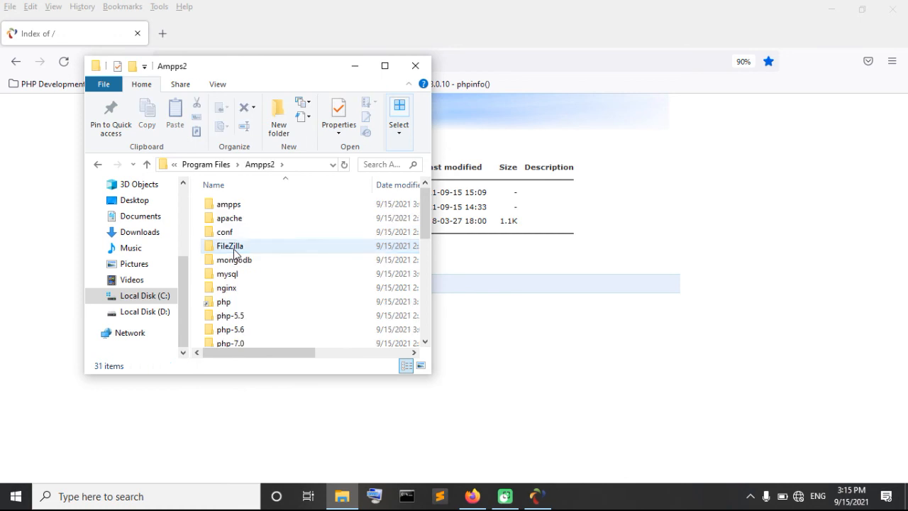
pyautogui.click(424, 324)
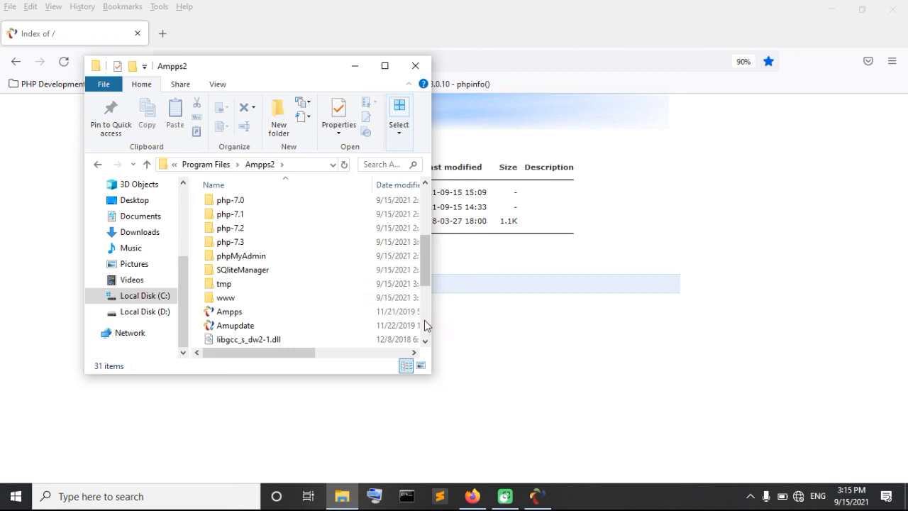
pyautogui.click(239, 302)
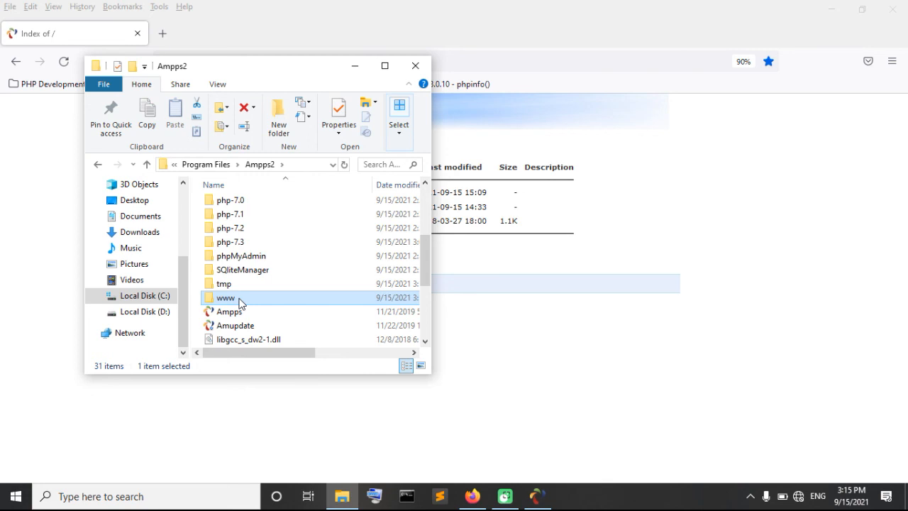
pyautogui.doubleClick(239, 301)
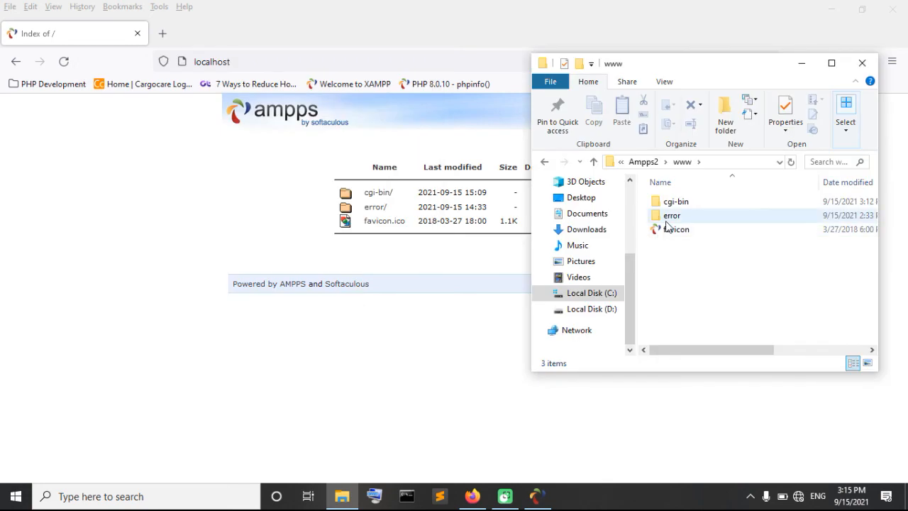
# Step: Open the AMPPS home page at localhost/ampps and bring up the Ampps2 www folder from the AMPPS control window
pyautogui.click(674, 232)
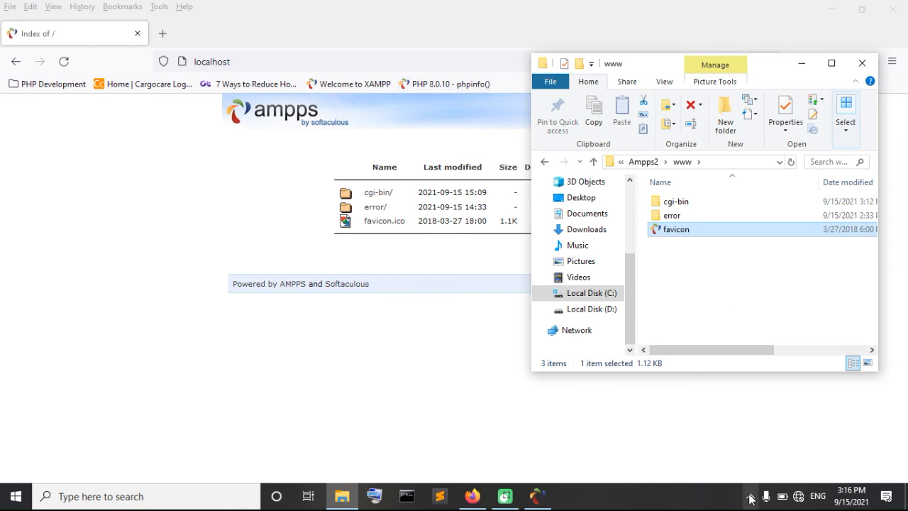
pyautogui.click(533, 499)
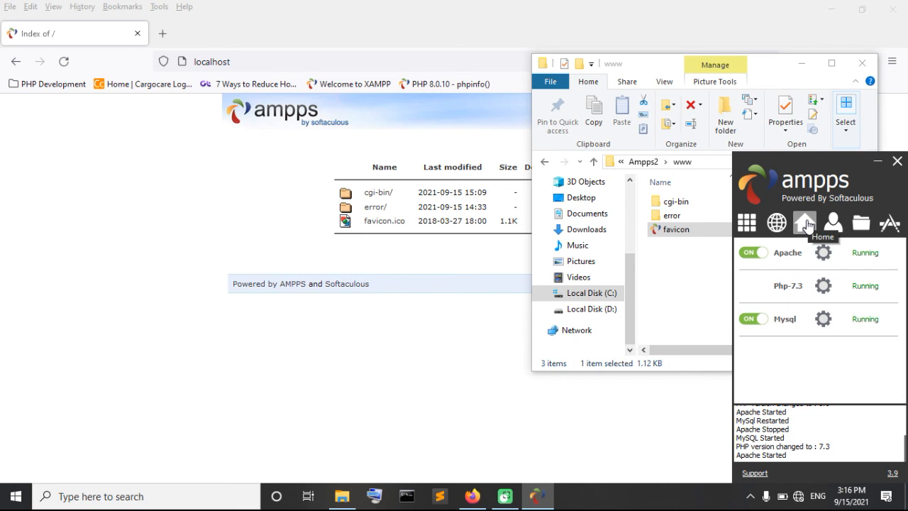
pyautogui.click(779, 226)
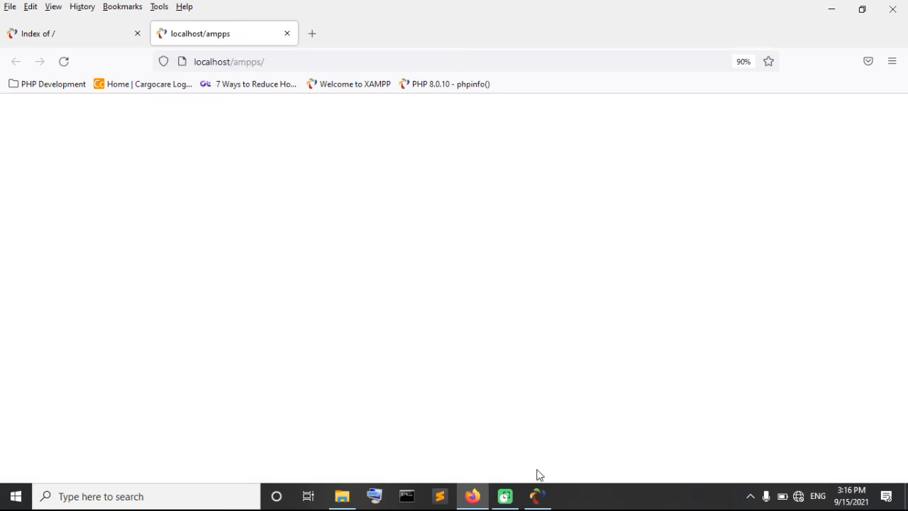
pyautogui.click(536, 497)
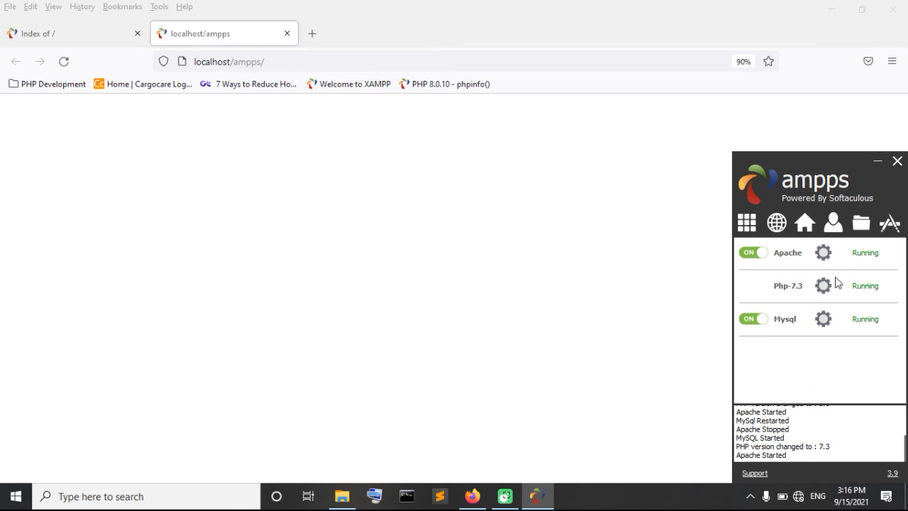
pyautogui.click(862, 225)
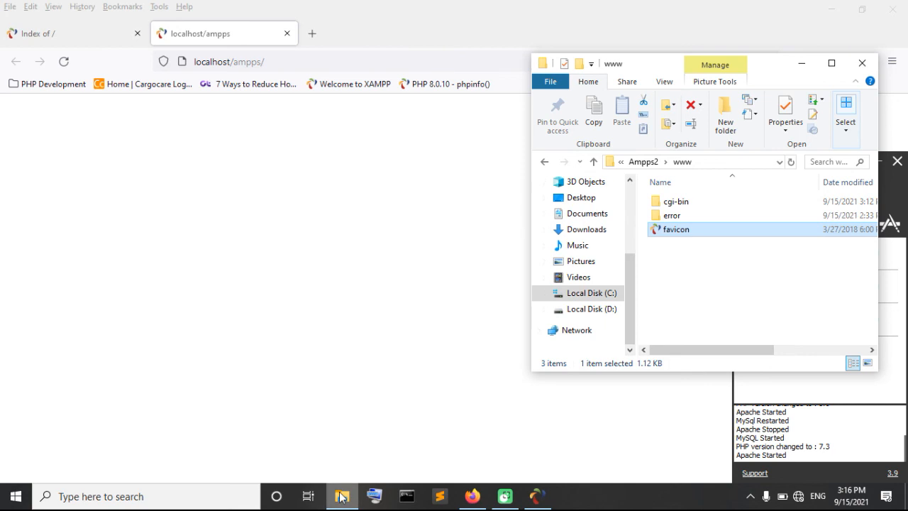
pyautogui.click(805, 402)
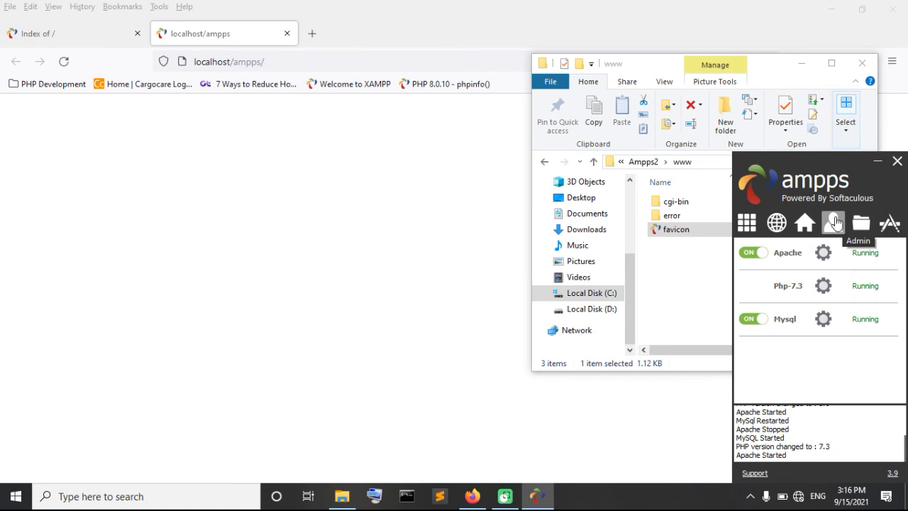
# Step: Open the AMPPS admin page at localhost/ampps-admin, then view its page source and close it
pyautogui.click(835, 223)
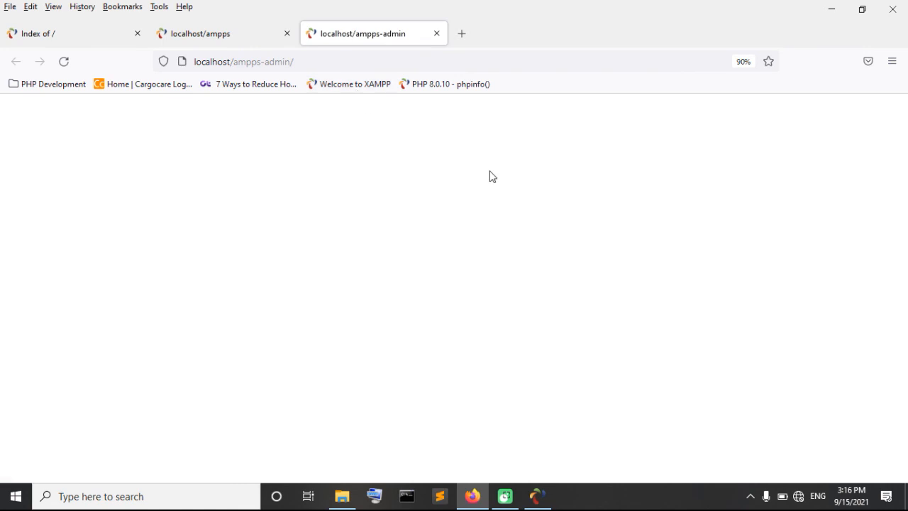
pyautogui.hotkey('ctrl', 'u')
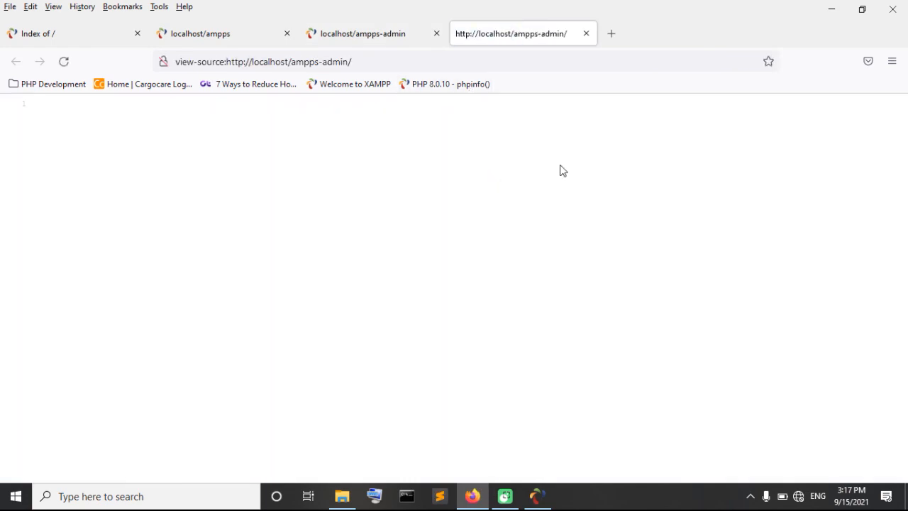
pyautogui.click(586, 34)
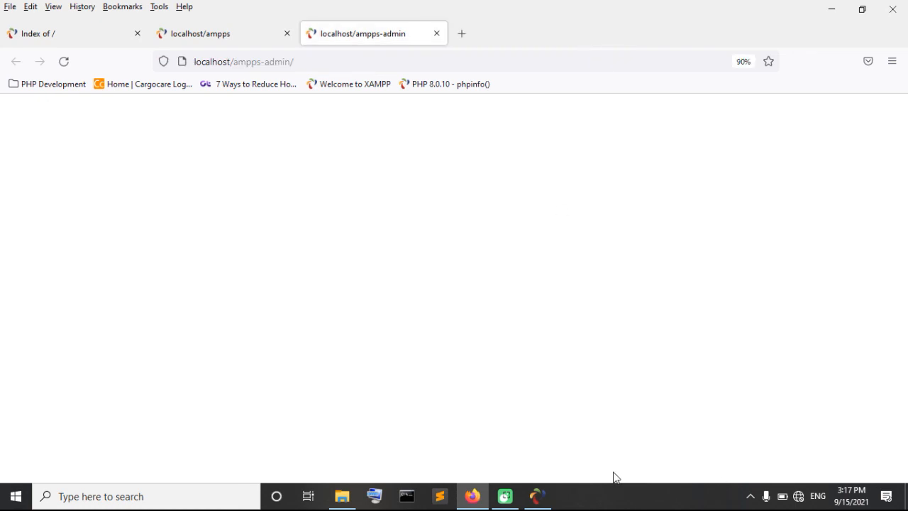
# Step: Open the localhost root listing in a new Firefox tab from the AMPPS control window
pyautogui.click(537, 499)
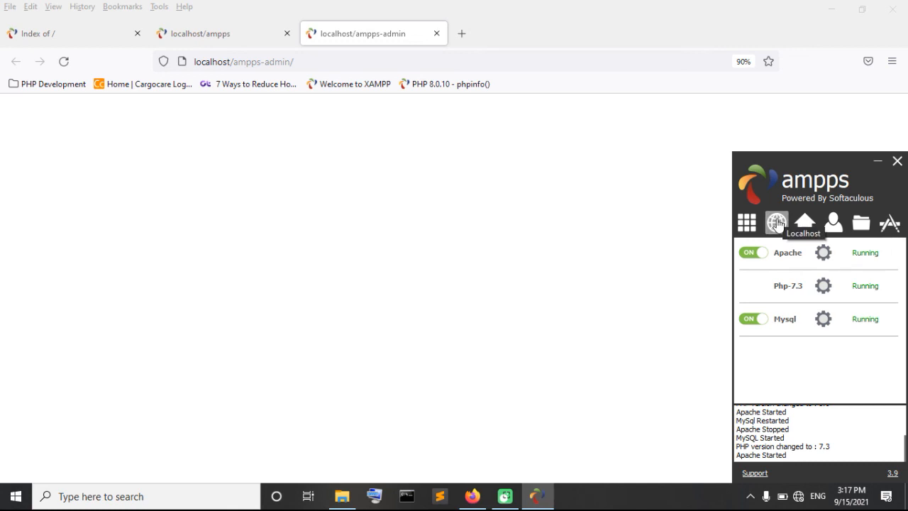
pyautogui.click(777, 223)
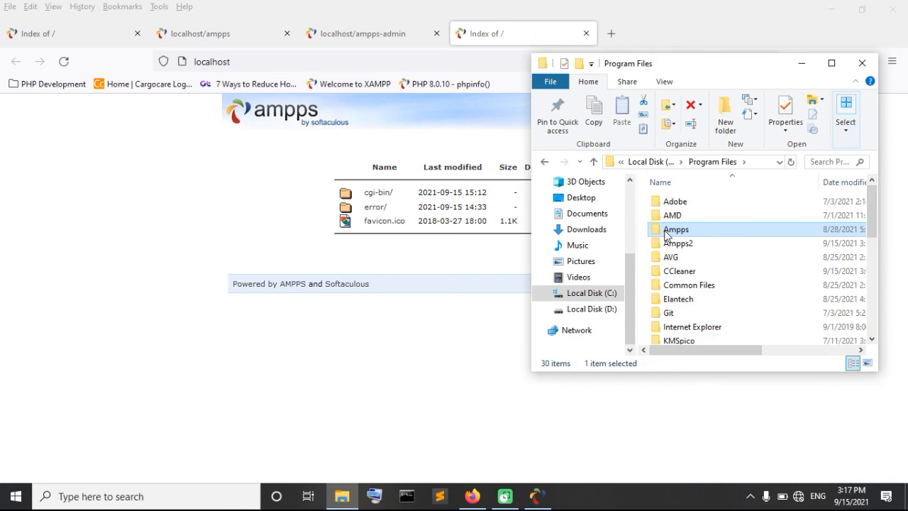
# Step: Browse in File Explorer to the www folder nested inside www of the Ampps folder in Program Files
pyautogui.doubleClick(675, 230)
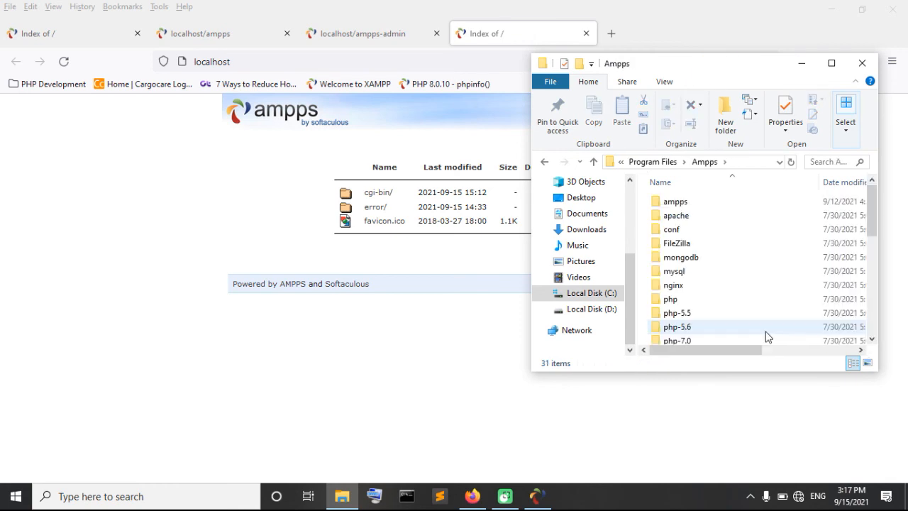
pyautogui.click(874, 323)
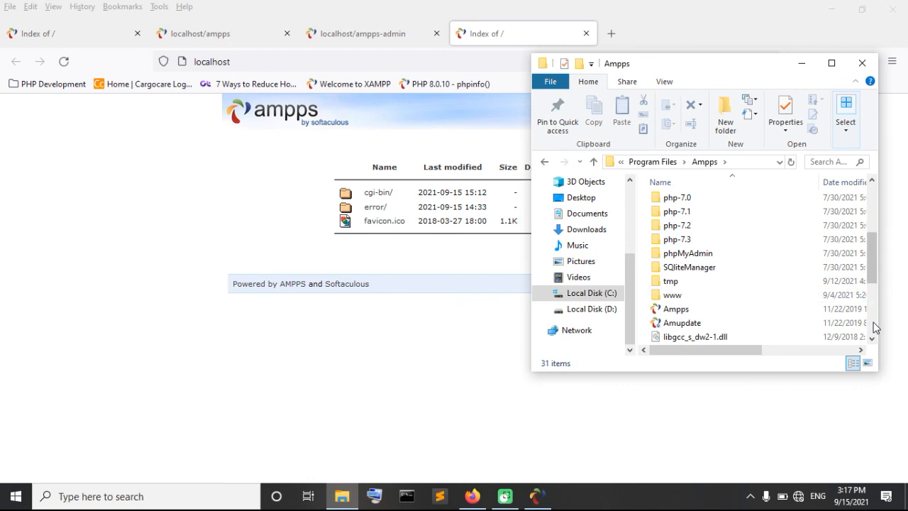
pyautogui.click(674, 301)
pyautogui.doubleClick(675, 301)
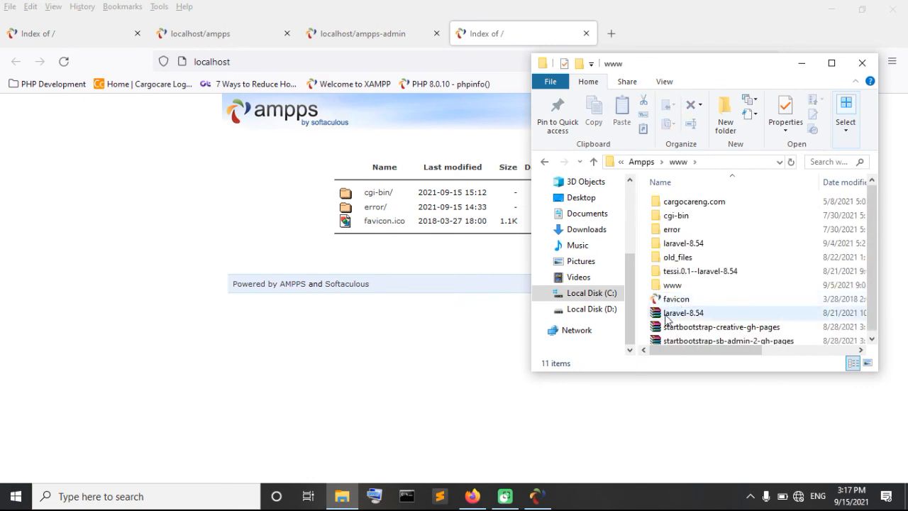
pyautogui.click(675, 287)
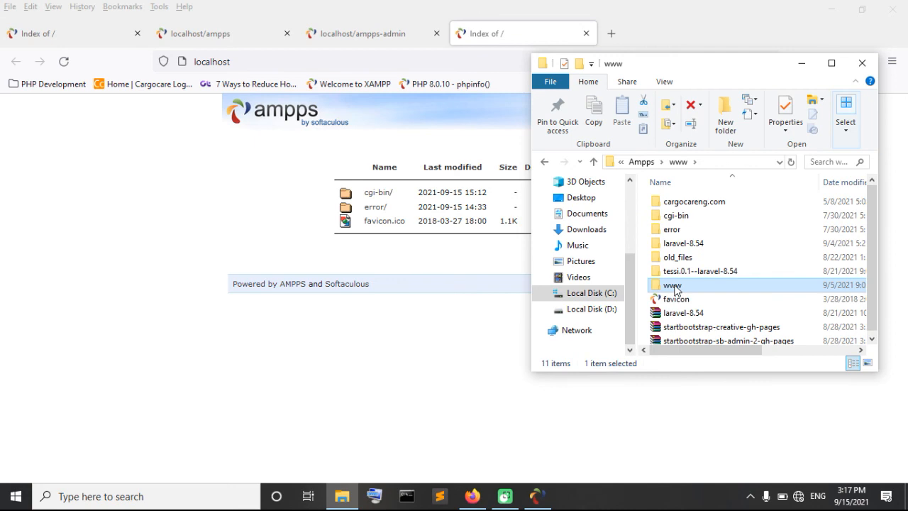
pyautogui.doubleClick(675, 287)
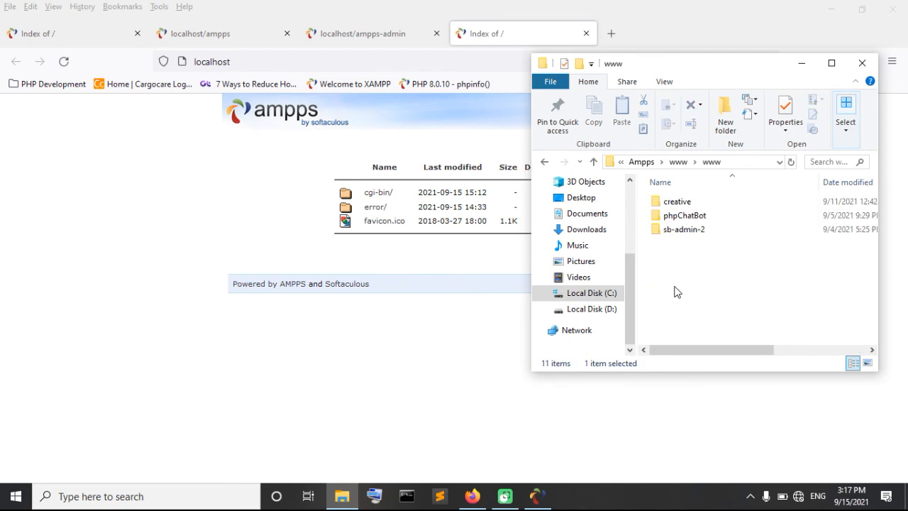
# Step: Look inside the creative folder, return to its parent www folder and copy creative
pyautogui.click(686, 206)
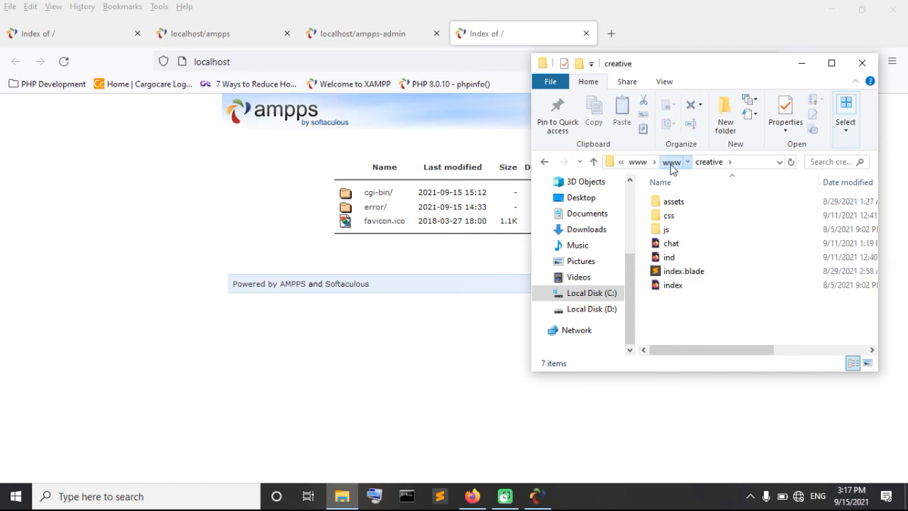
pyautogui.click(671, 162)
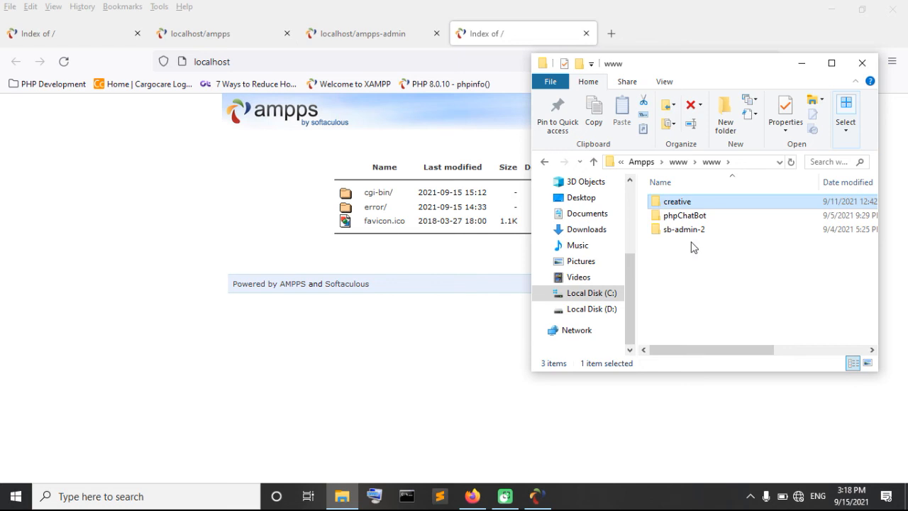
pyautogui.rightClick(660, 202)
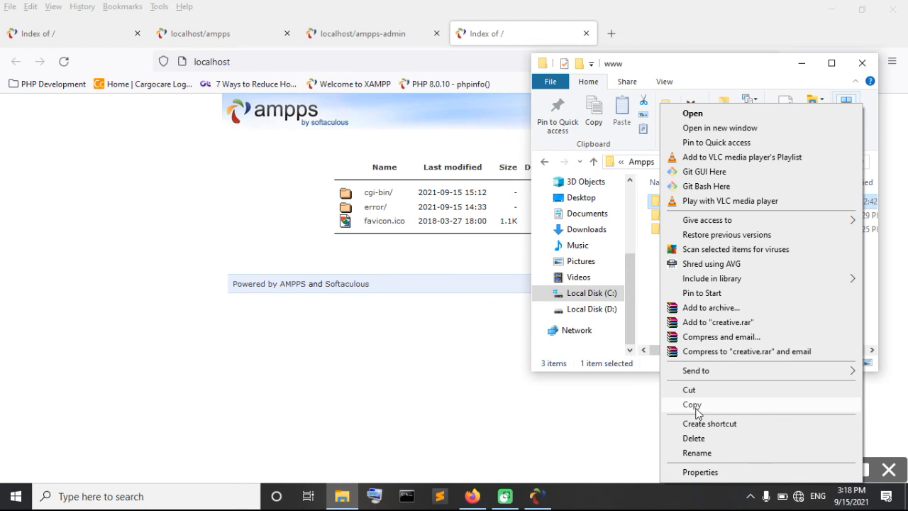
pyautogui.click(692, 409)
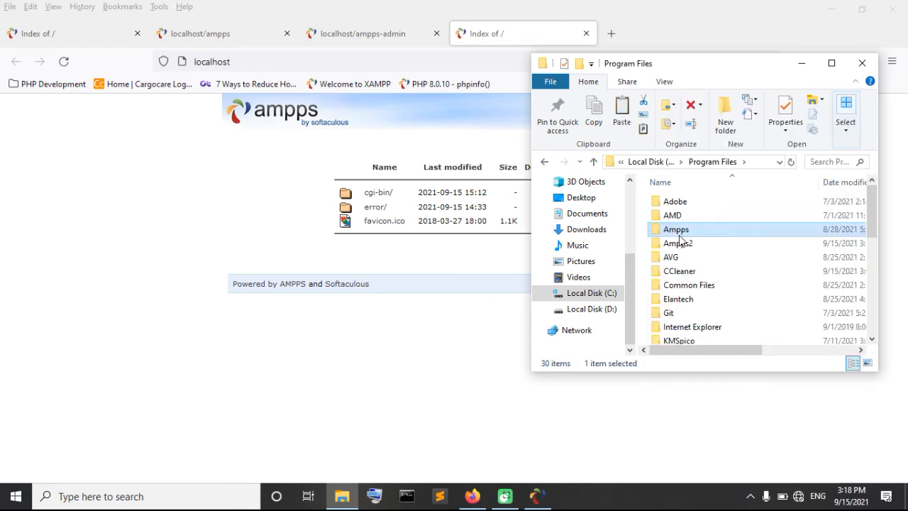
pyautogui.doubleClick(677, 243)
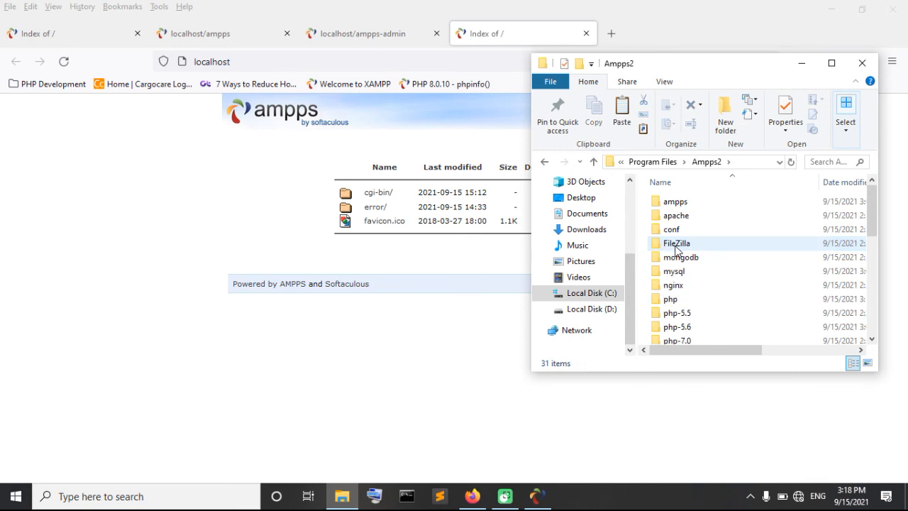
pyautogui.click(595, 162)
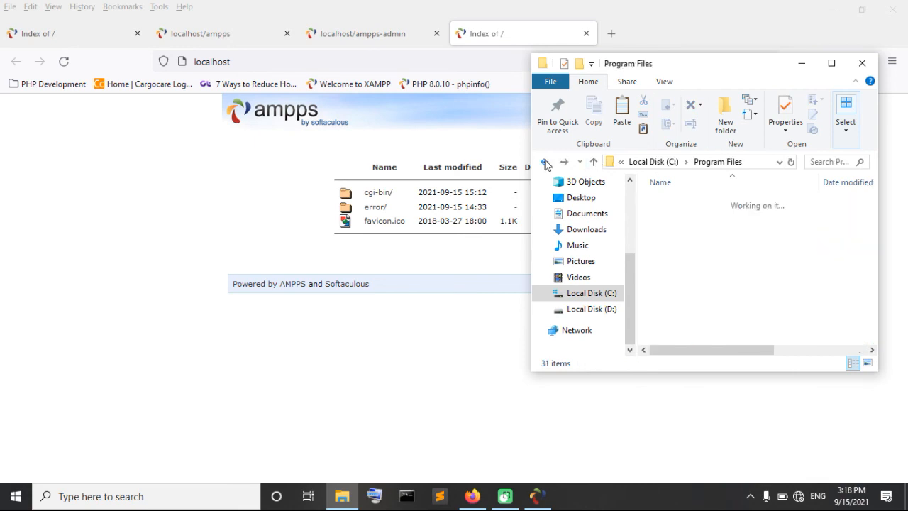
pyautogui.click(546, 162)
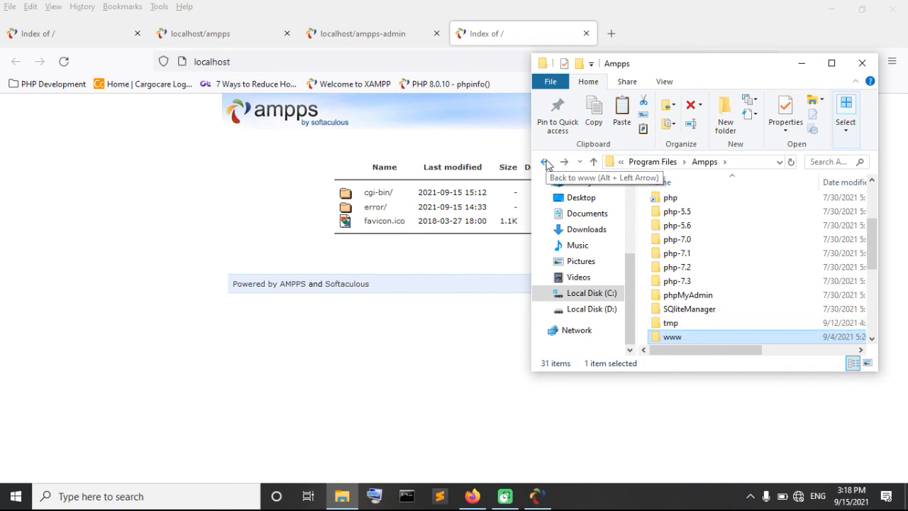
pyautogui.click(546, 162)
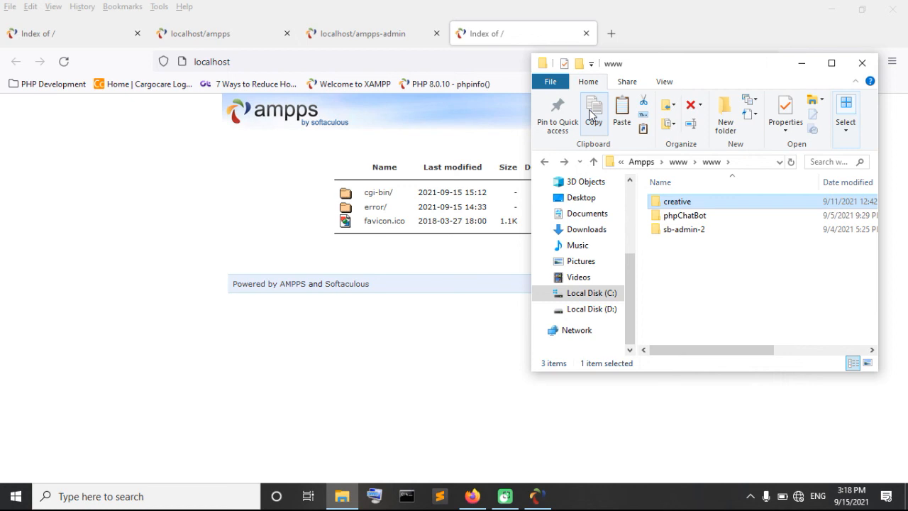
# Step: Paste the copied creative folder into the www folder inside Ampps2
pyautogui.click(565, 163)
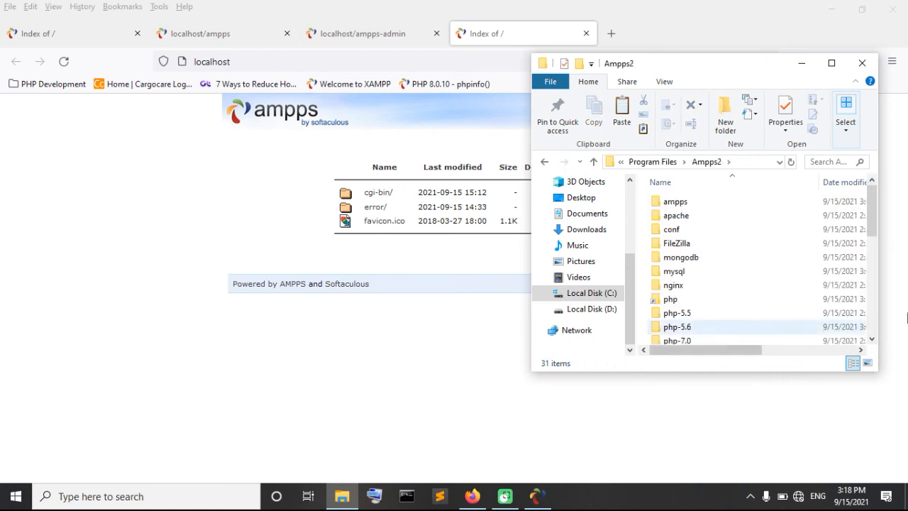
pyautogui.scroll(-7, 875, 319)
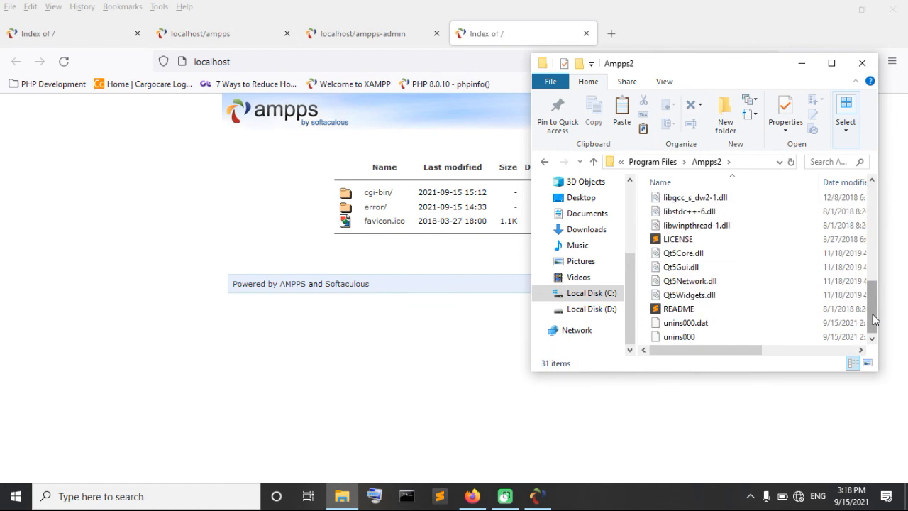
pyautogui.scroll(4, 859, 254)
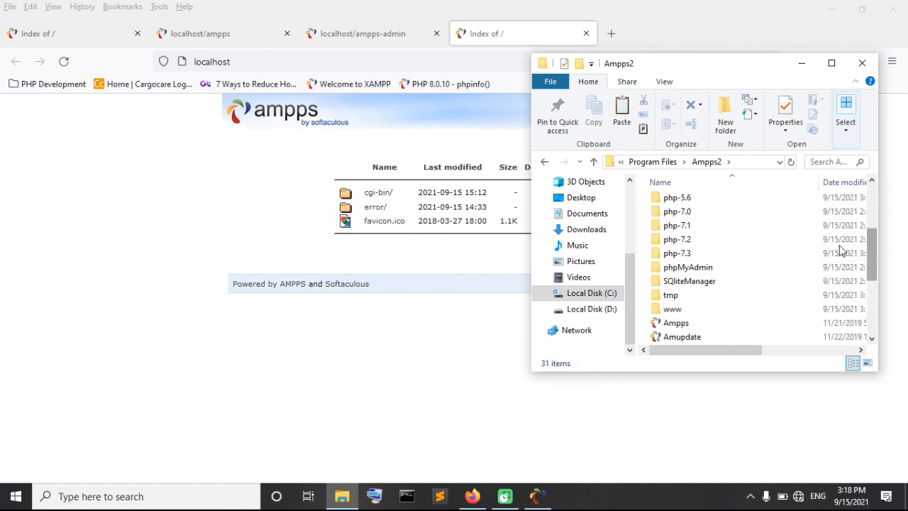
pyautogui.doubleClick(682, 309)
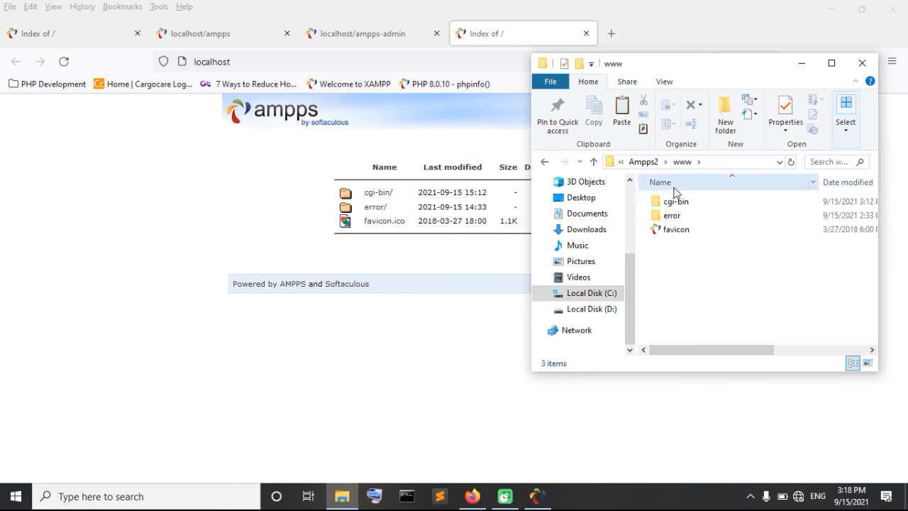
pyautogui.click(622, 113)
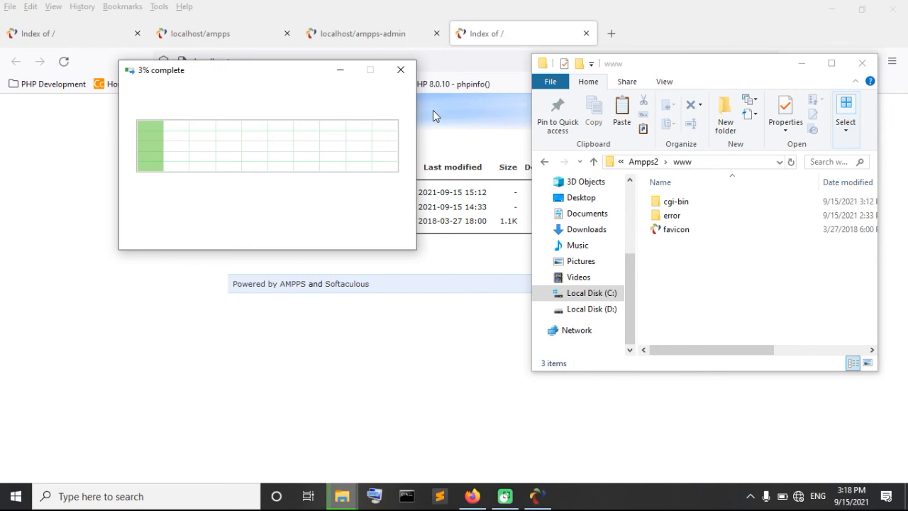
pyautogui.click(384, 57)
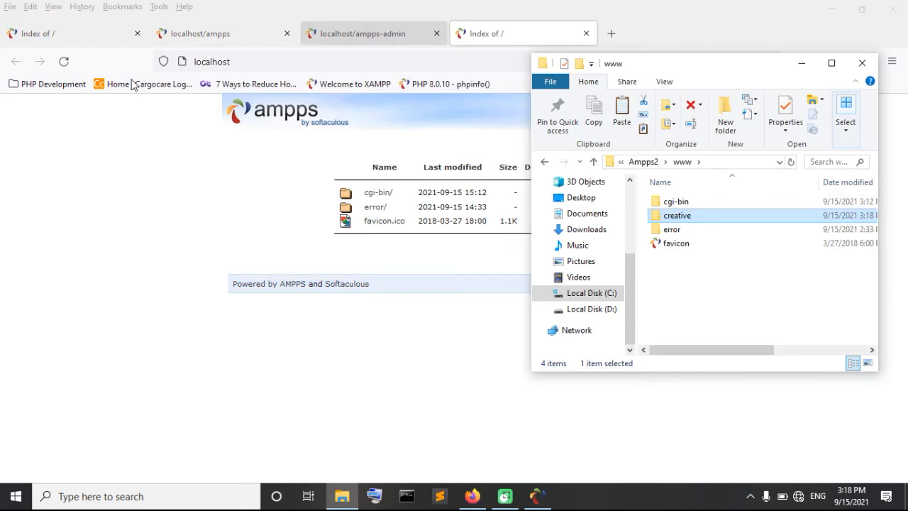
# Step: Reload the localhost listing in Firefox and open the copied creative folder in File Explorer
pyautogui.click(64, 62)
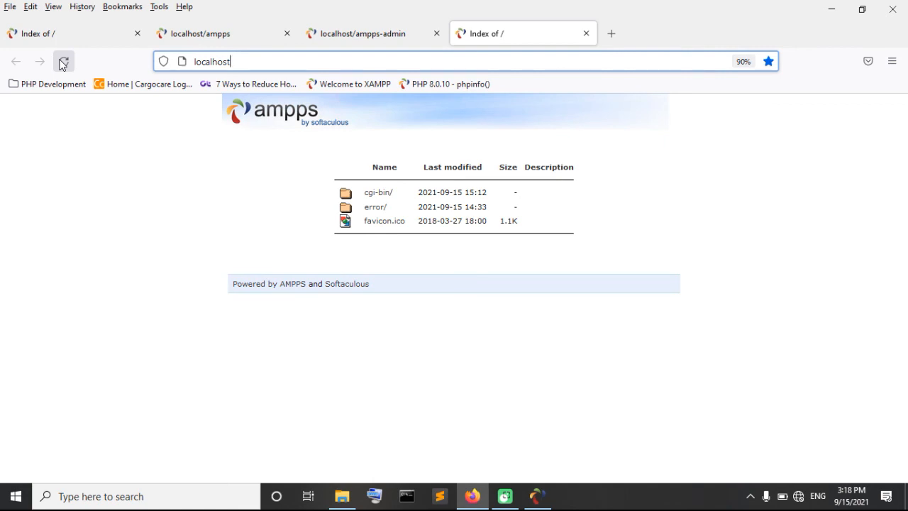
pyautogui.click(62, 62)
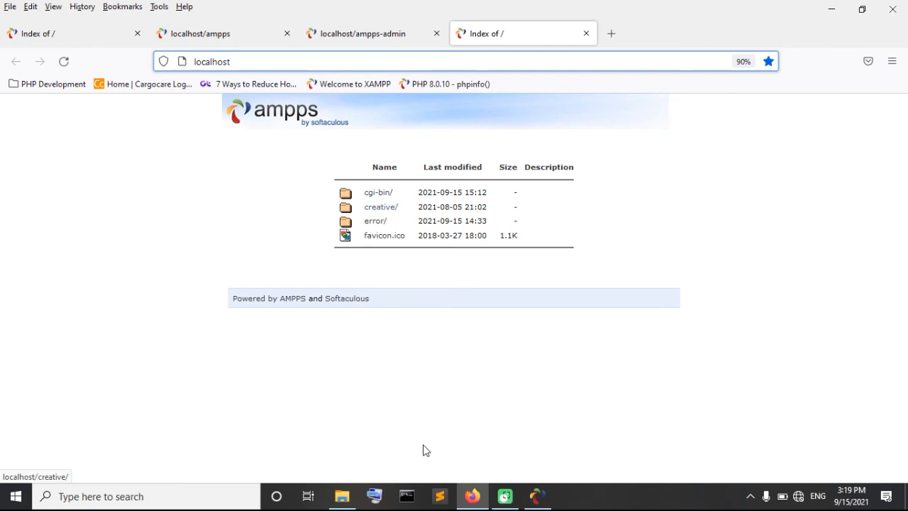
pyautogui.click(341, 496)
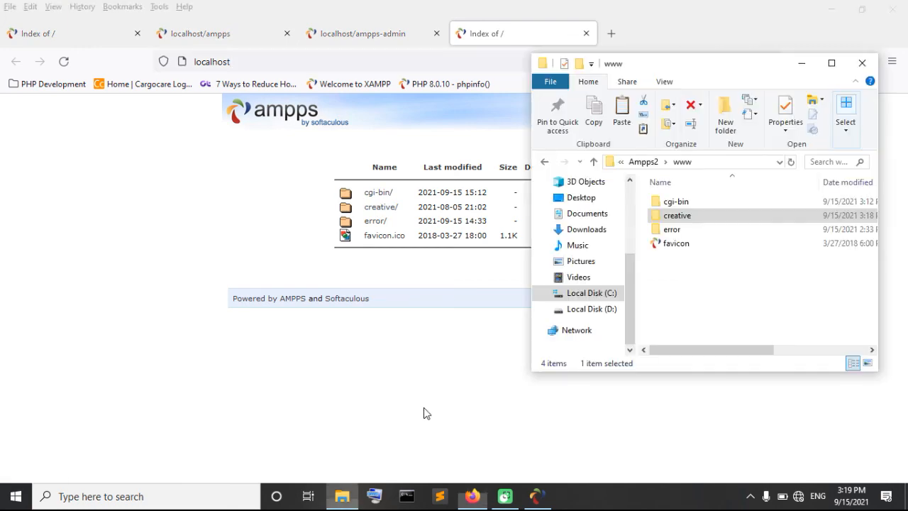
pyautogui.click(724, 220)
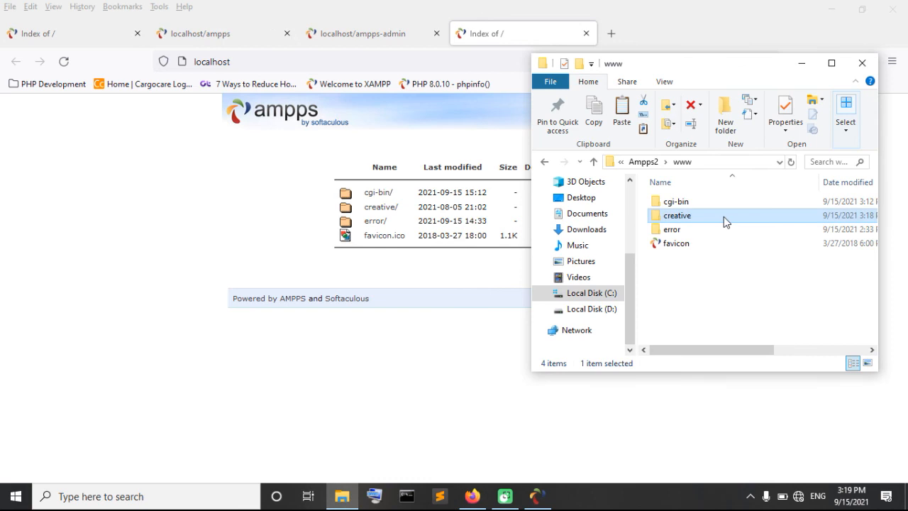
pyautogui.doubleClick(724, 216)
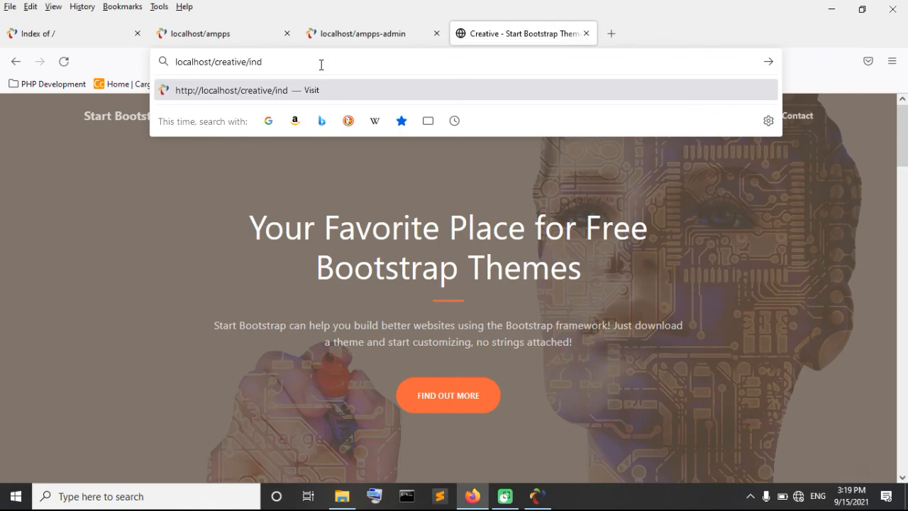
# Step: Load localhost/creative/ind.html in Firefox and check the page against the ampps-admin tab
pyautogui.write('.htm')
pyautogui.write('l')
pyautogui.press('Return')
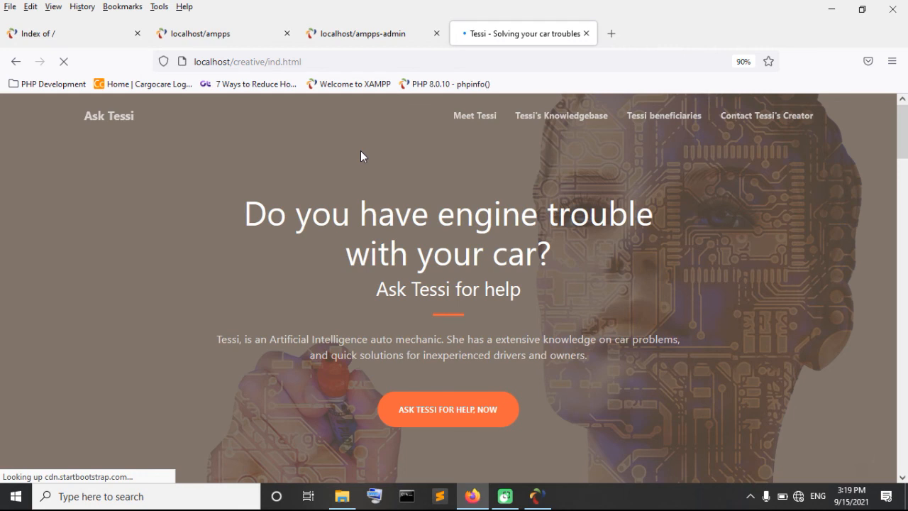
pyautogui.moveTo(906, 125); pyautogui.dragTo(902, 106)
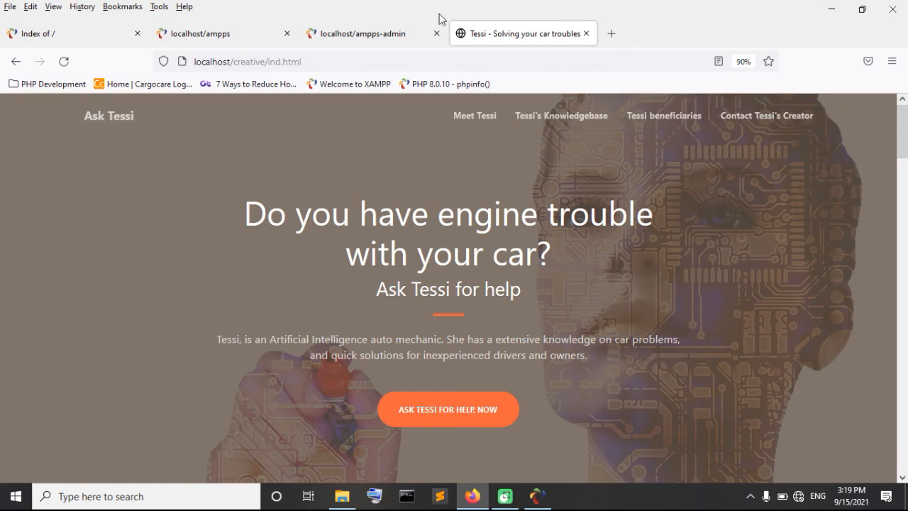
pyautogui.click(419, 38)
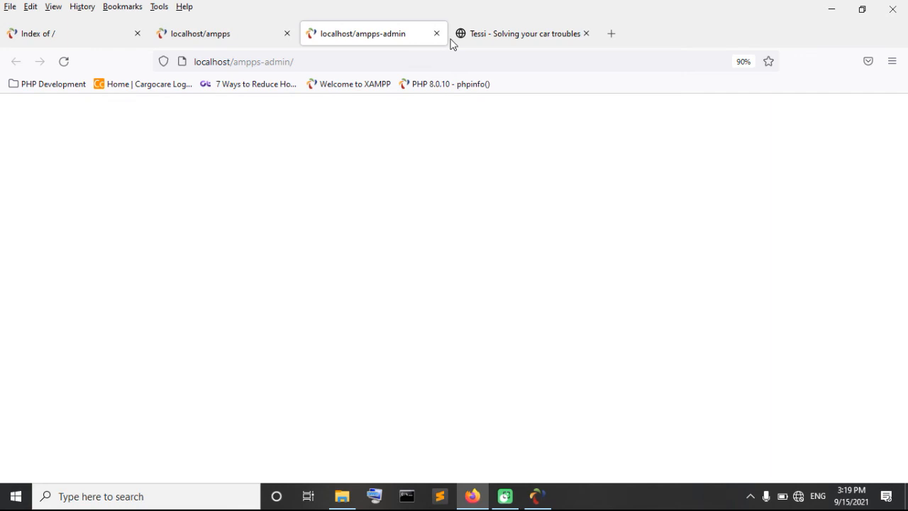
pyautogui.click(496, 34)
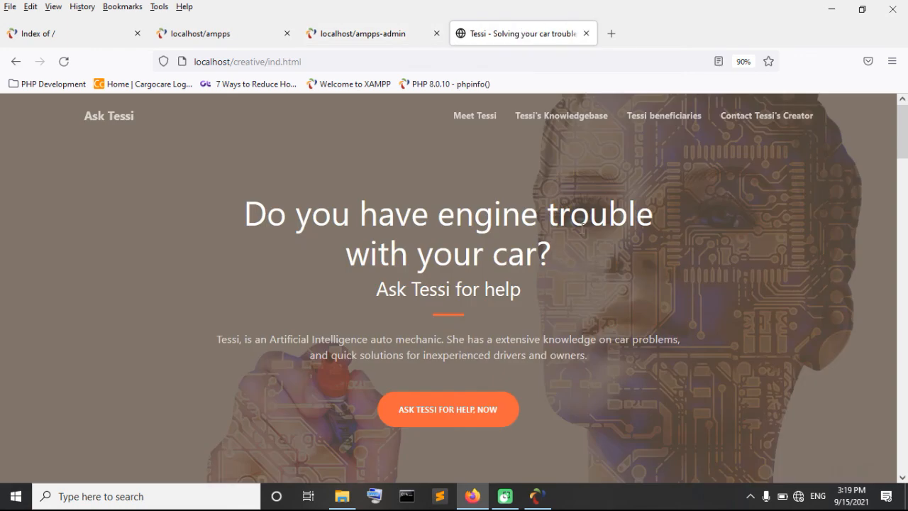